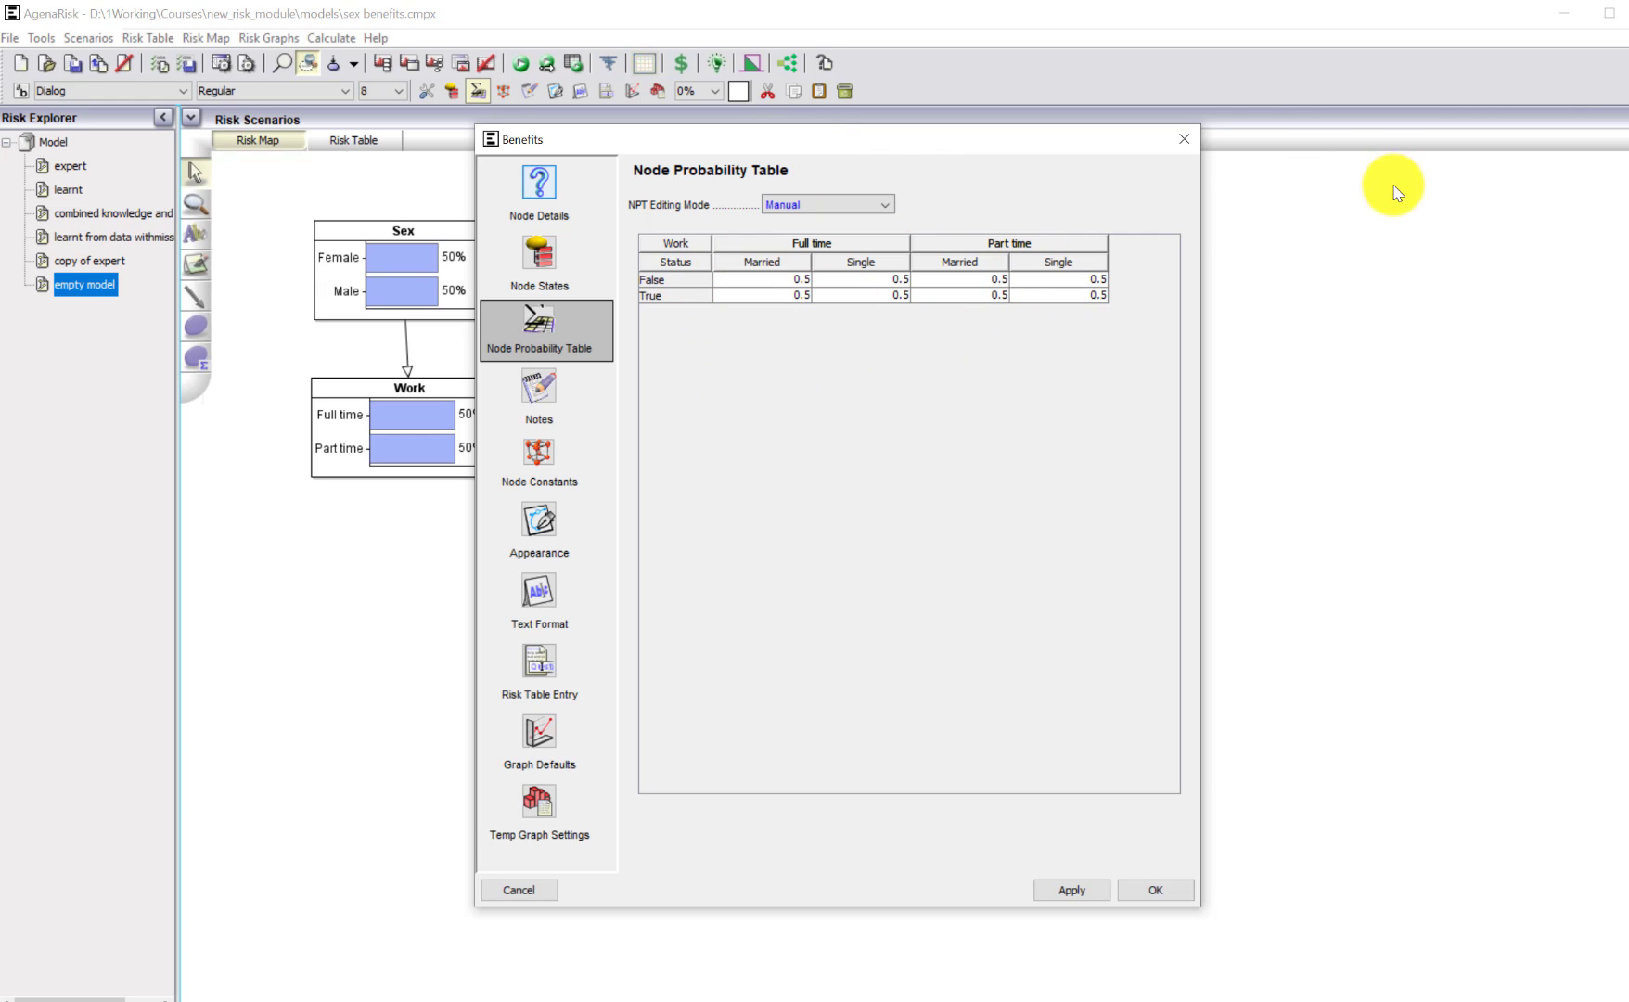
Close the Benefits node's probability table and review the training data rows in Benefits_no_missing_values.csv.
left_click(1184, 141)
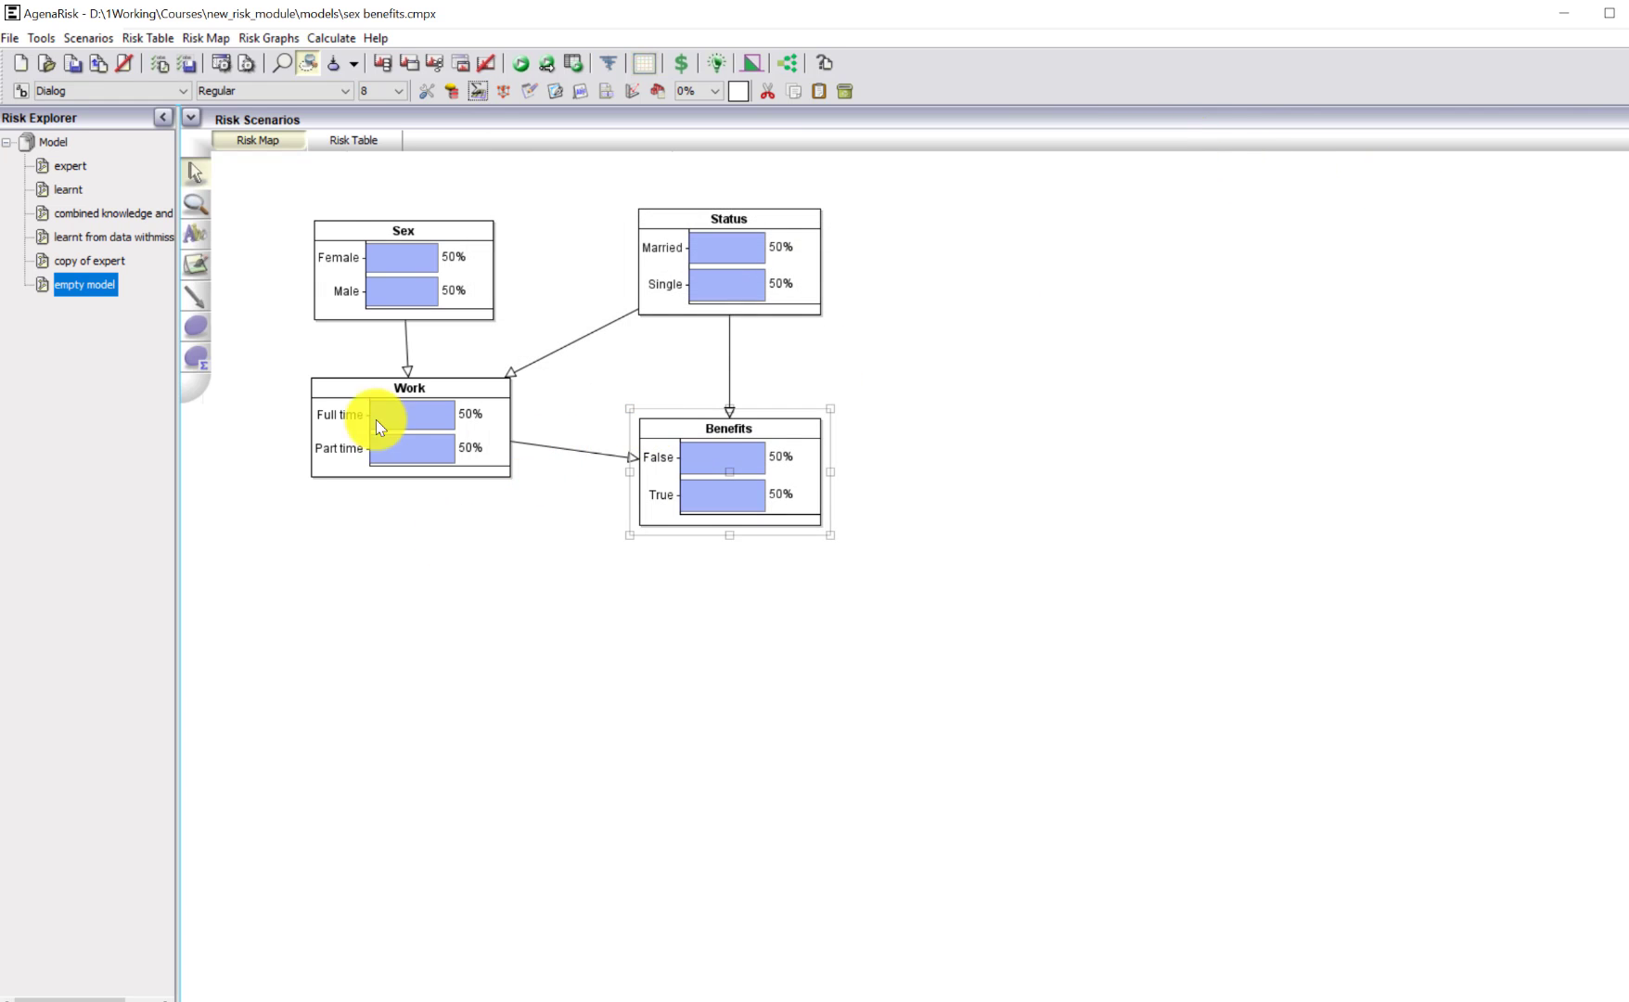
left_click(422, 552)
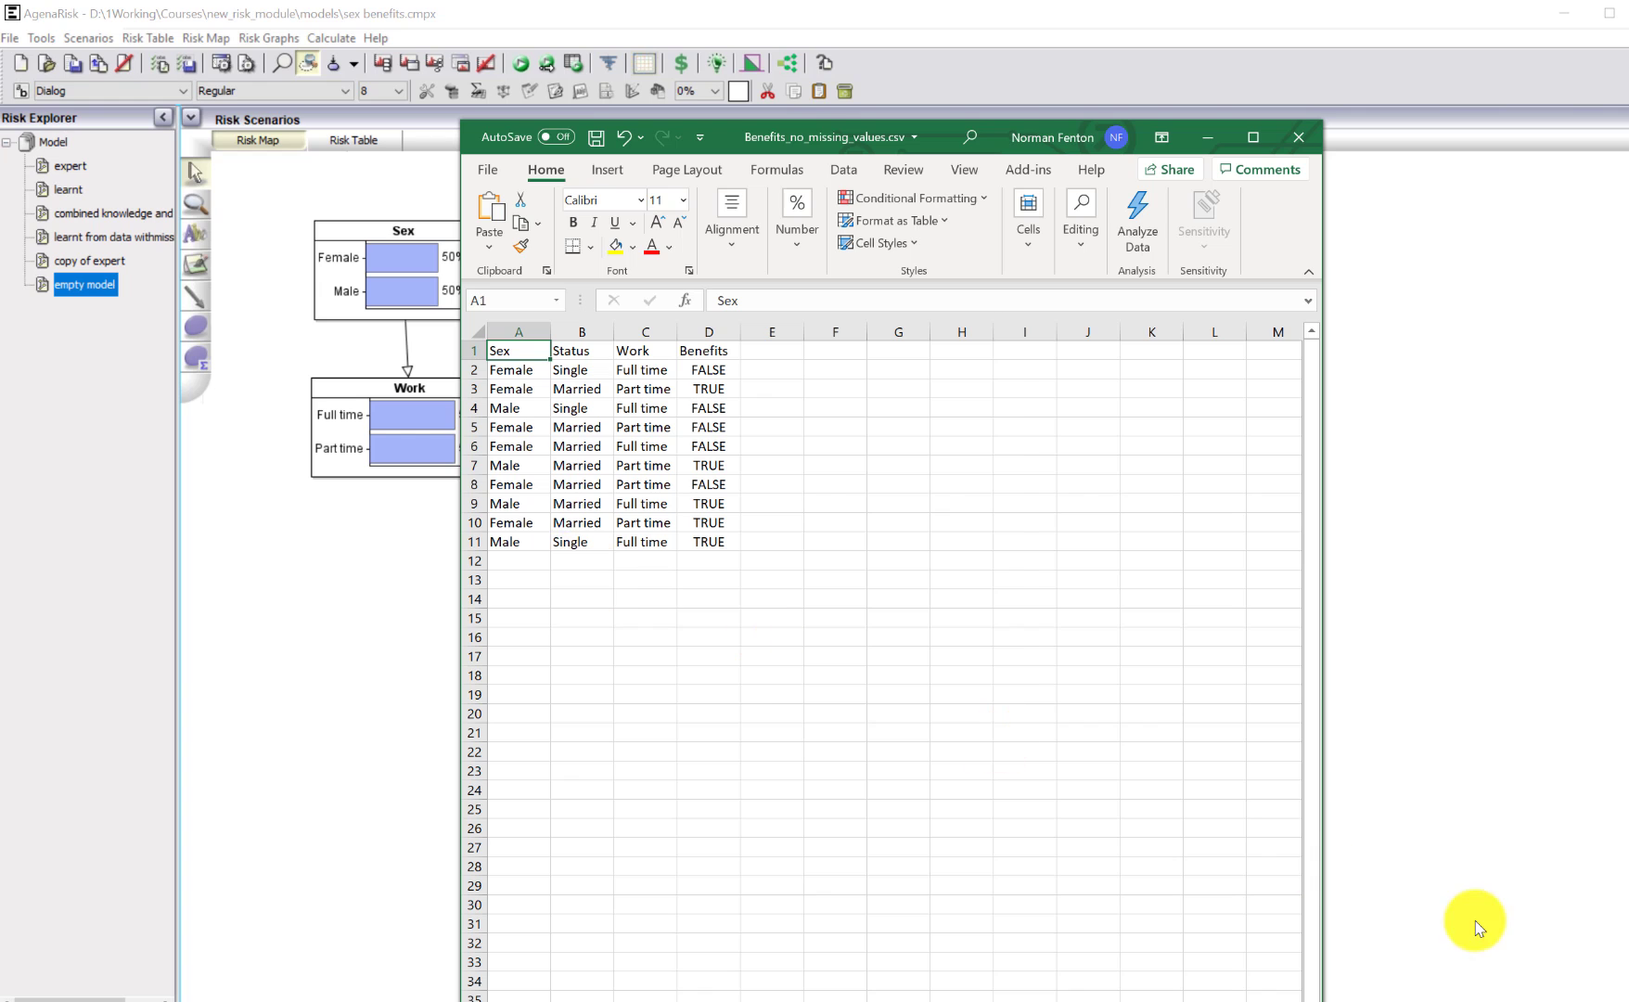
left_click(746, 80)
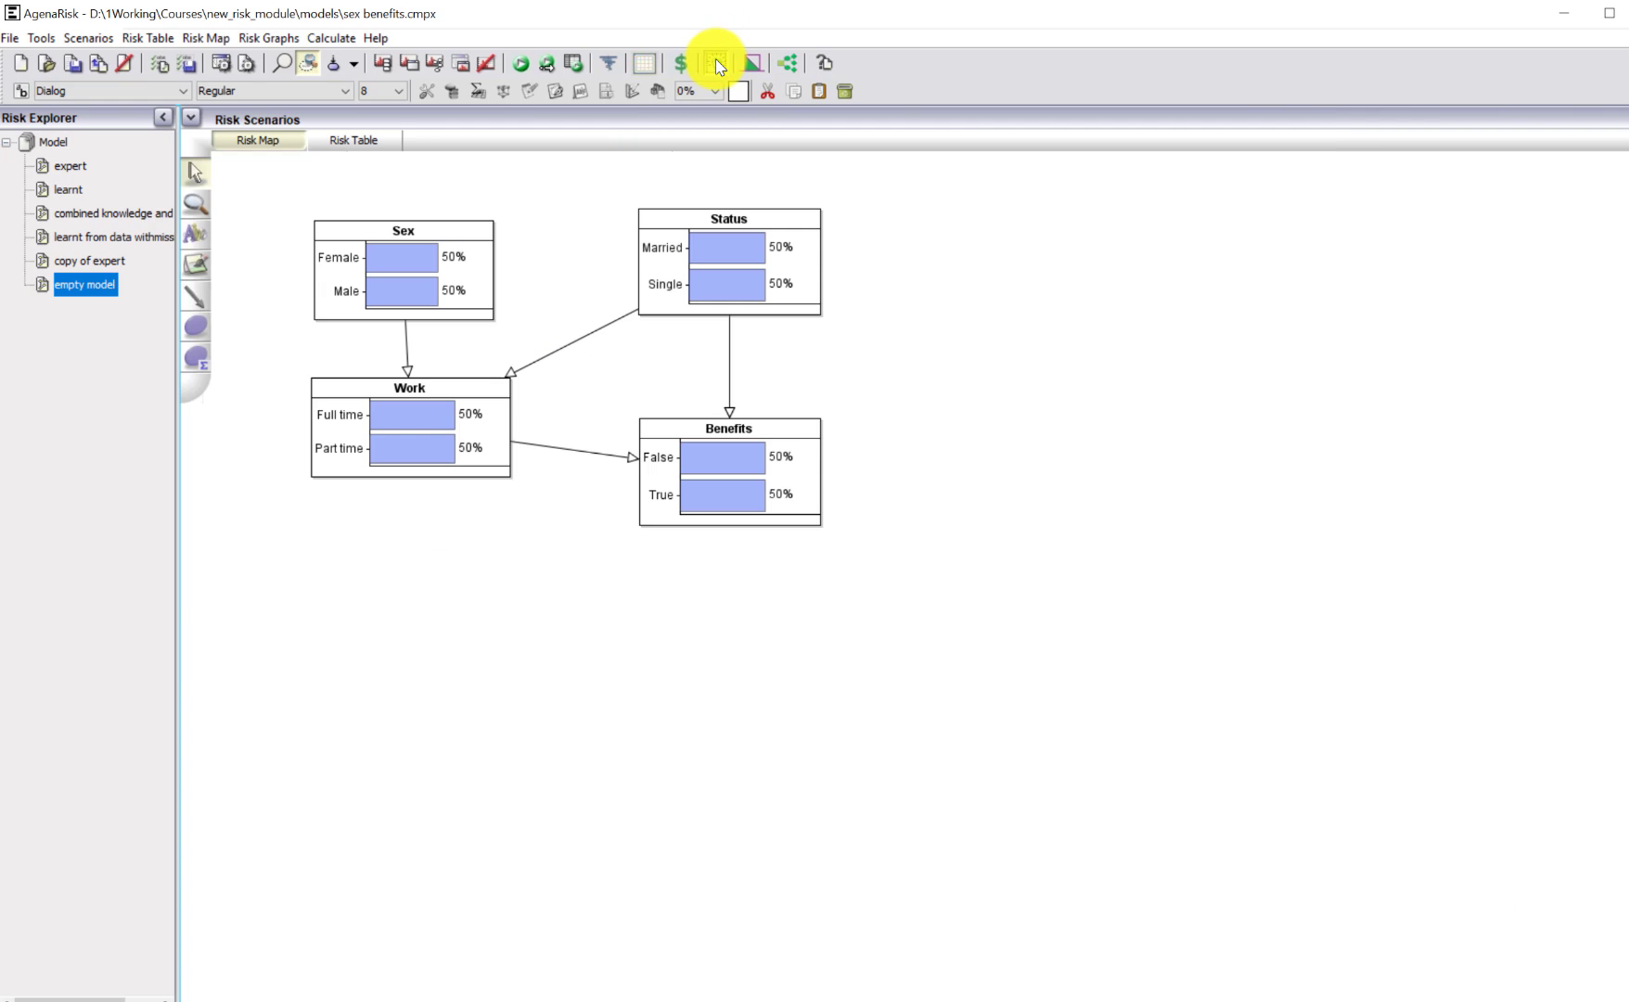
Load Benefits_no_missing_values.csv as learning data for the empty model and run the table learning.
left_click(716, 63)
left_click(627, 473)
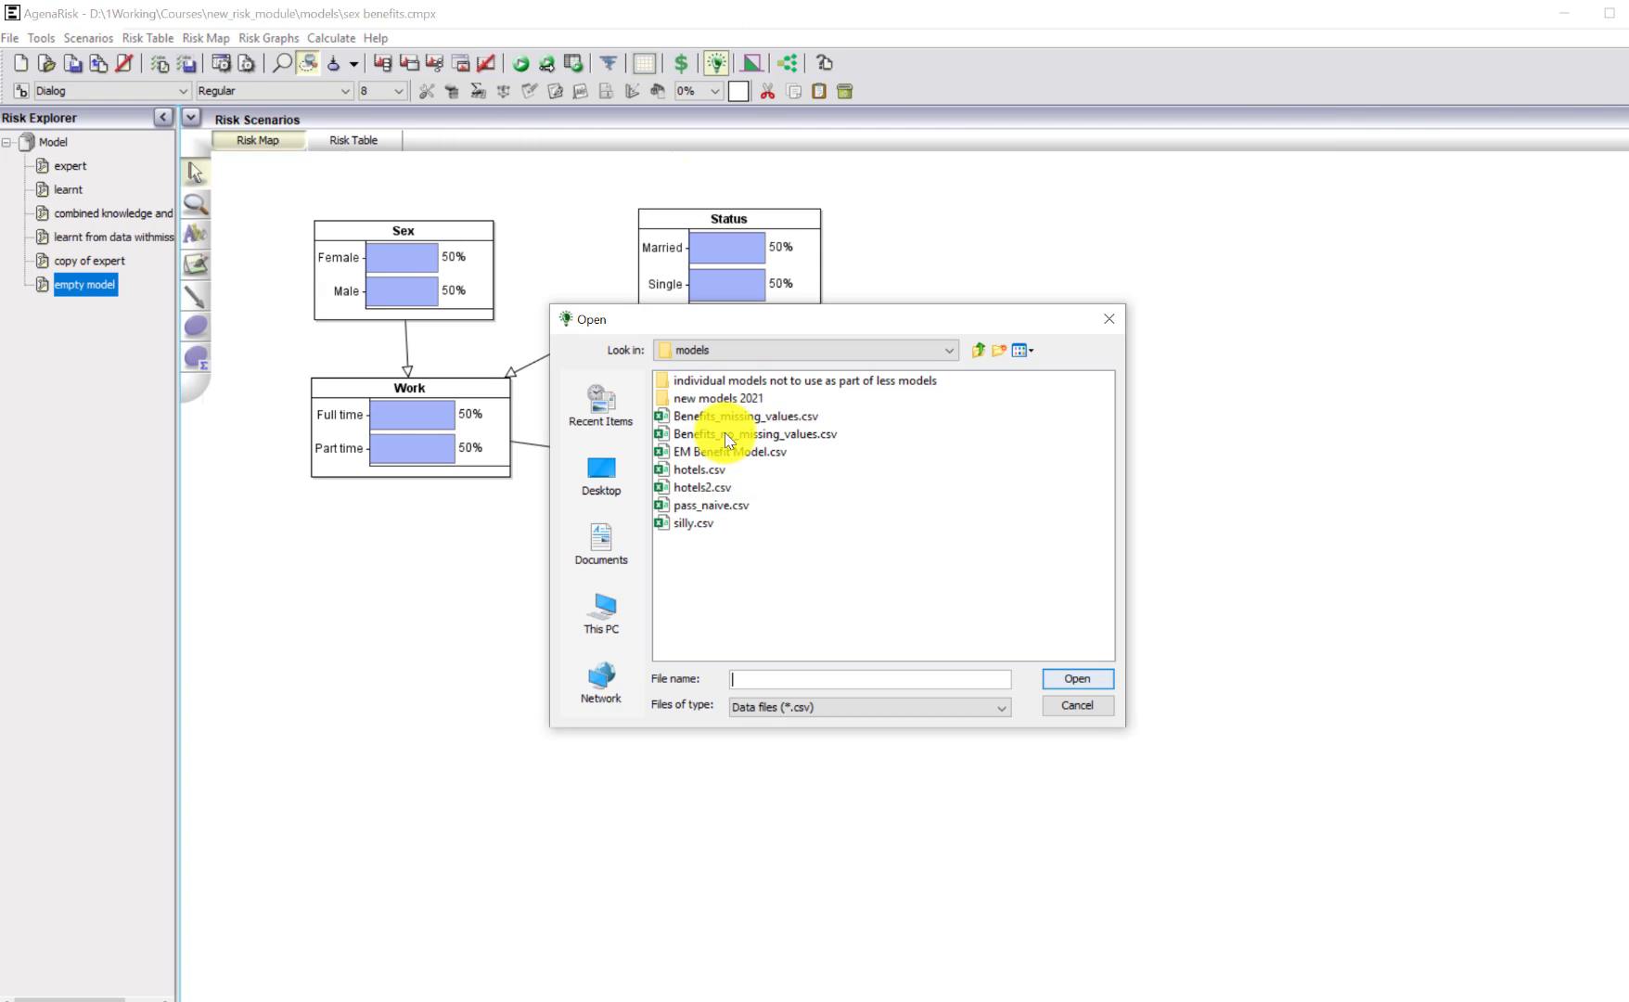
left_click(716, 430)
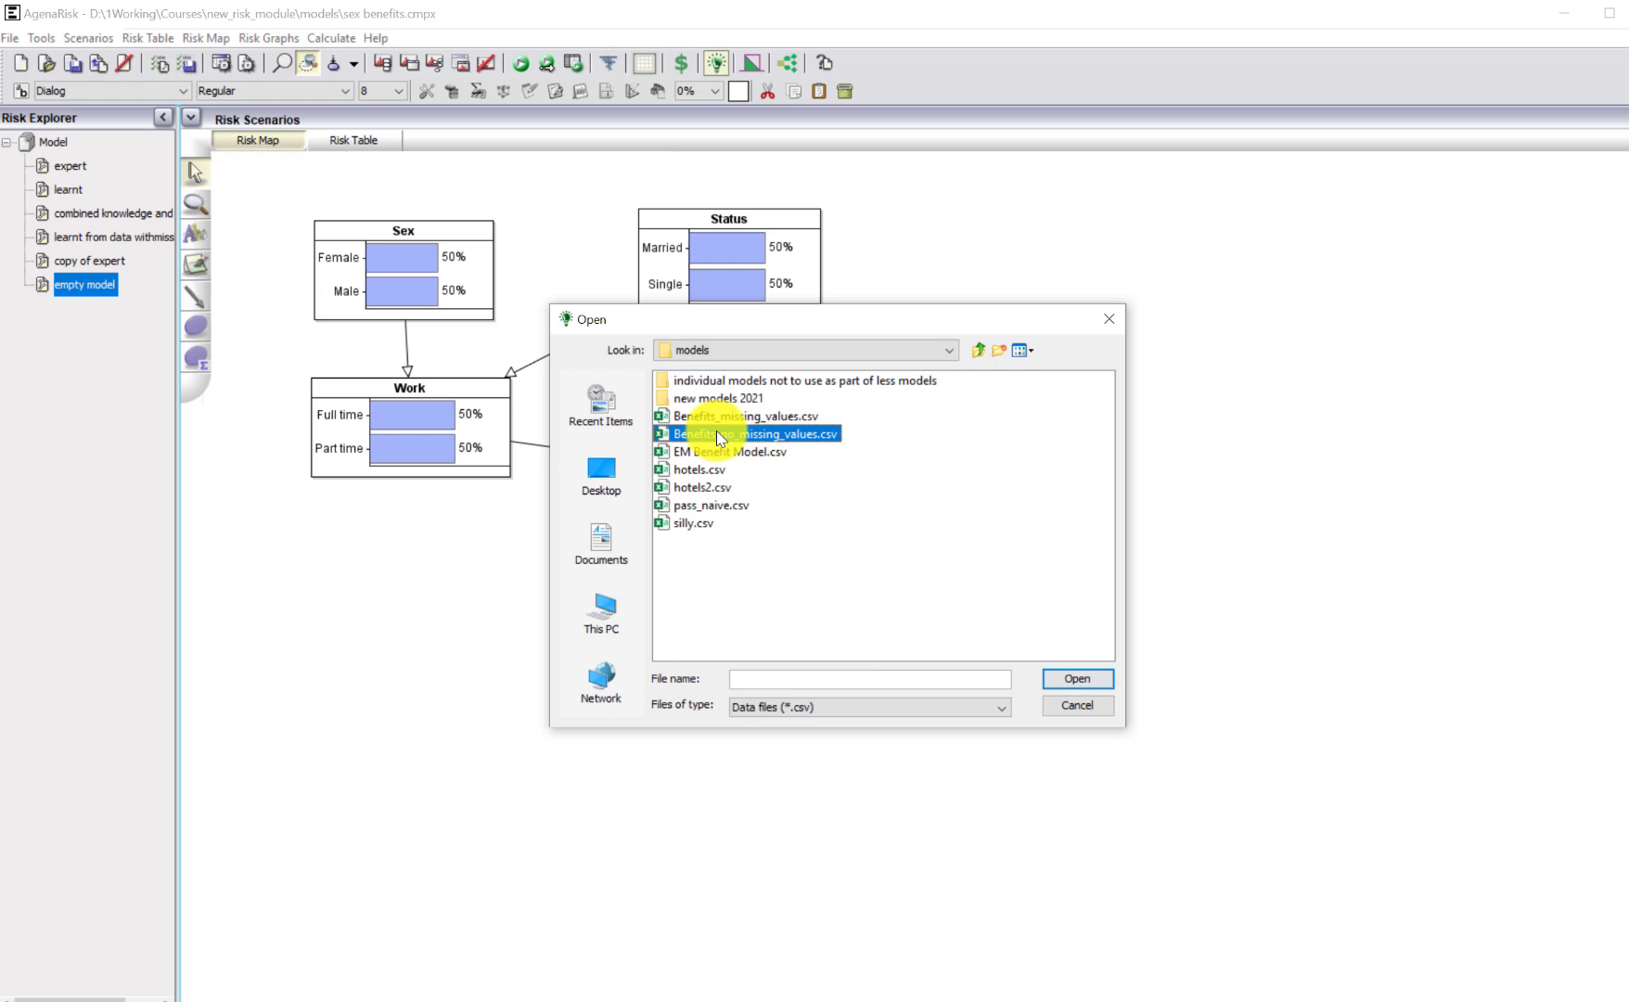
left_click(1074, 680)
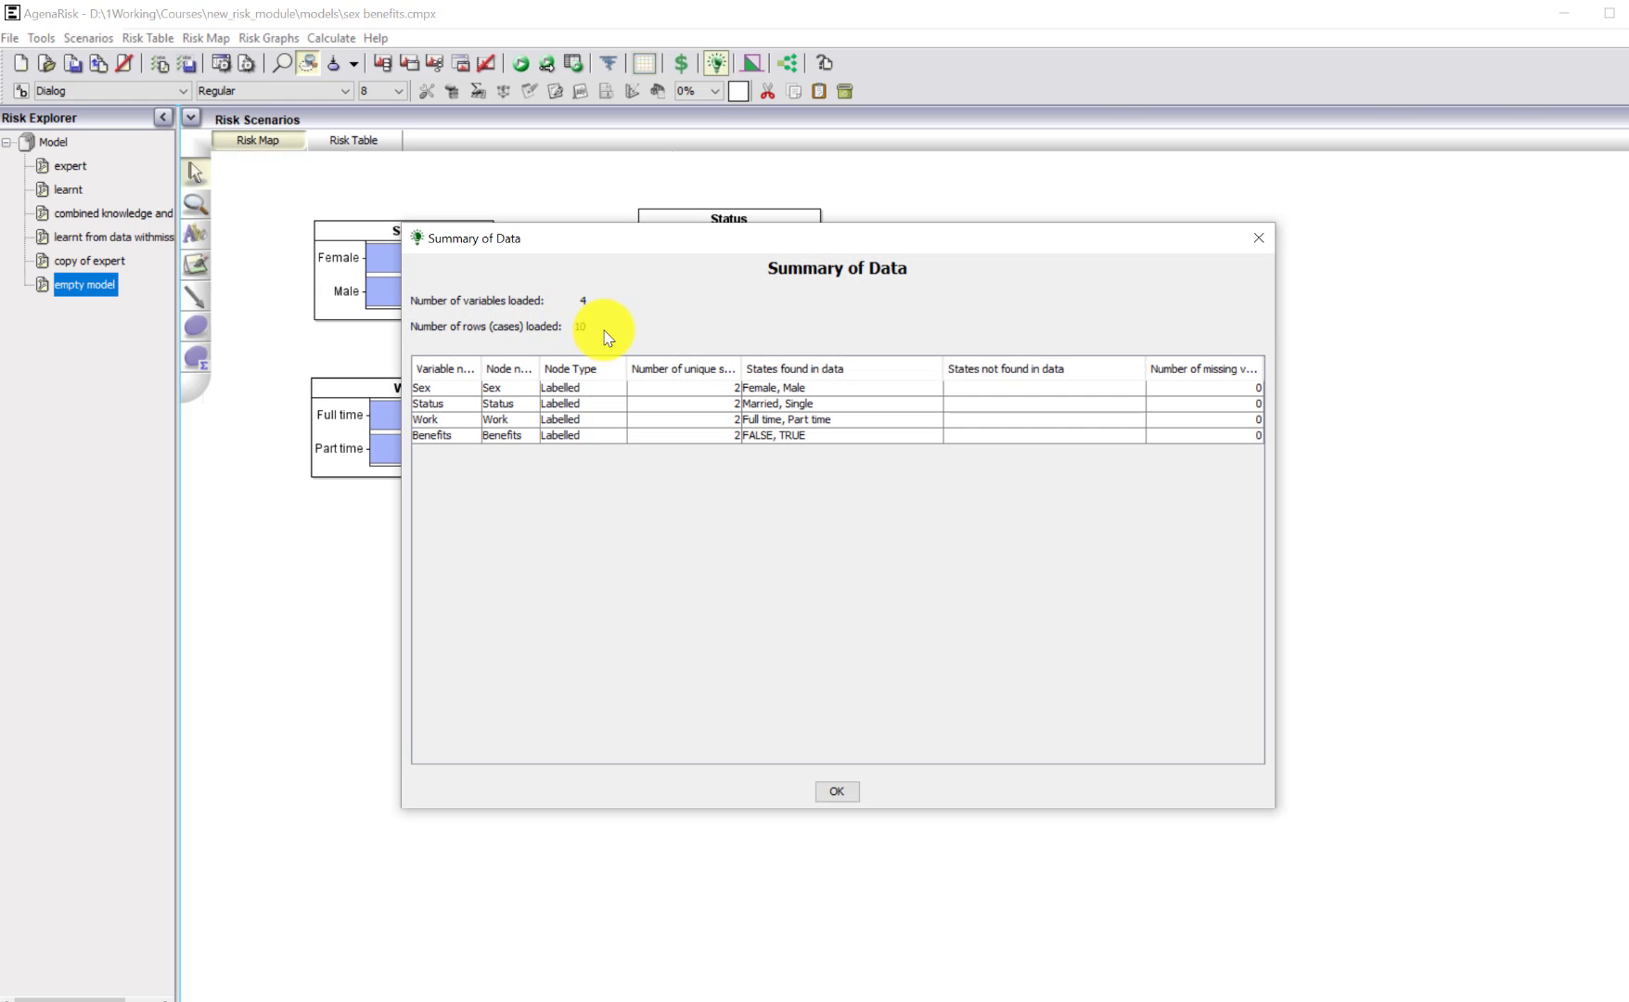
left_click(826, 792)
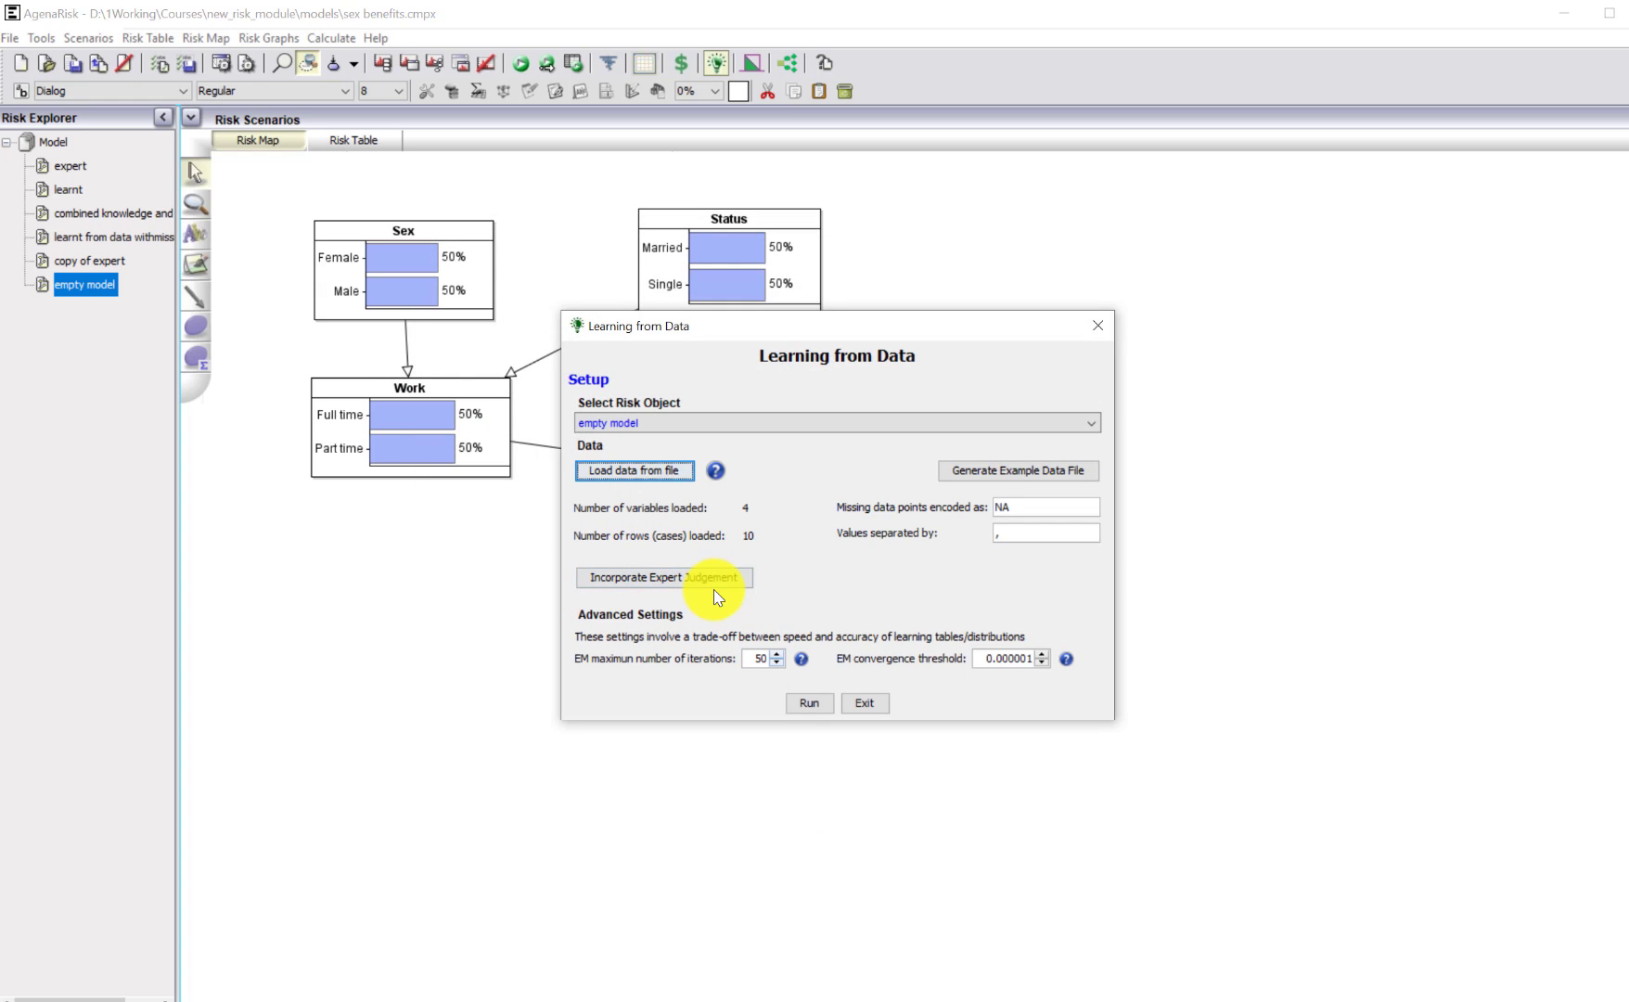
left_click(808, 704)
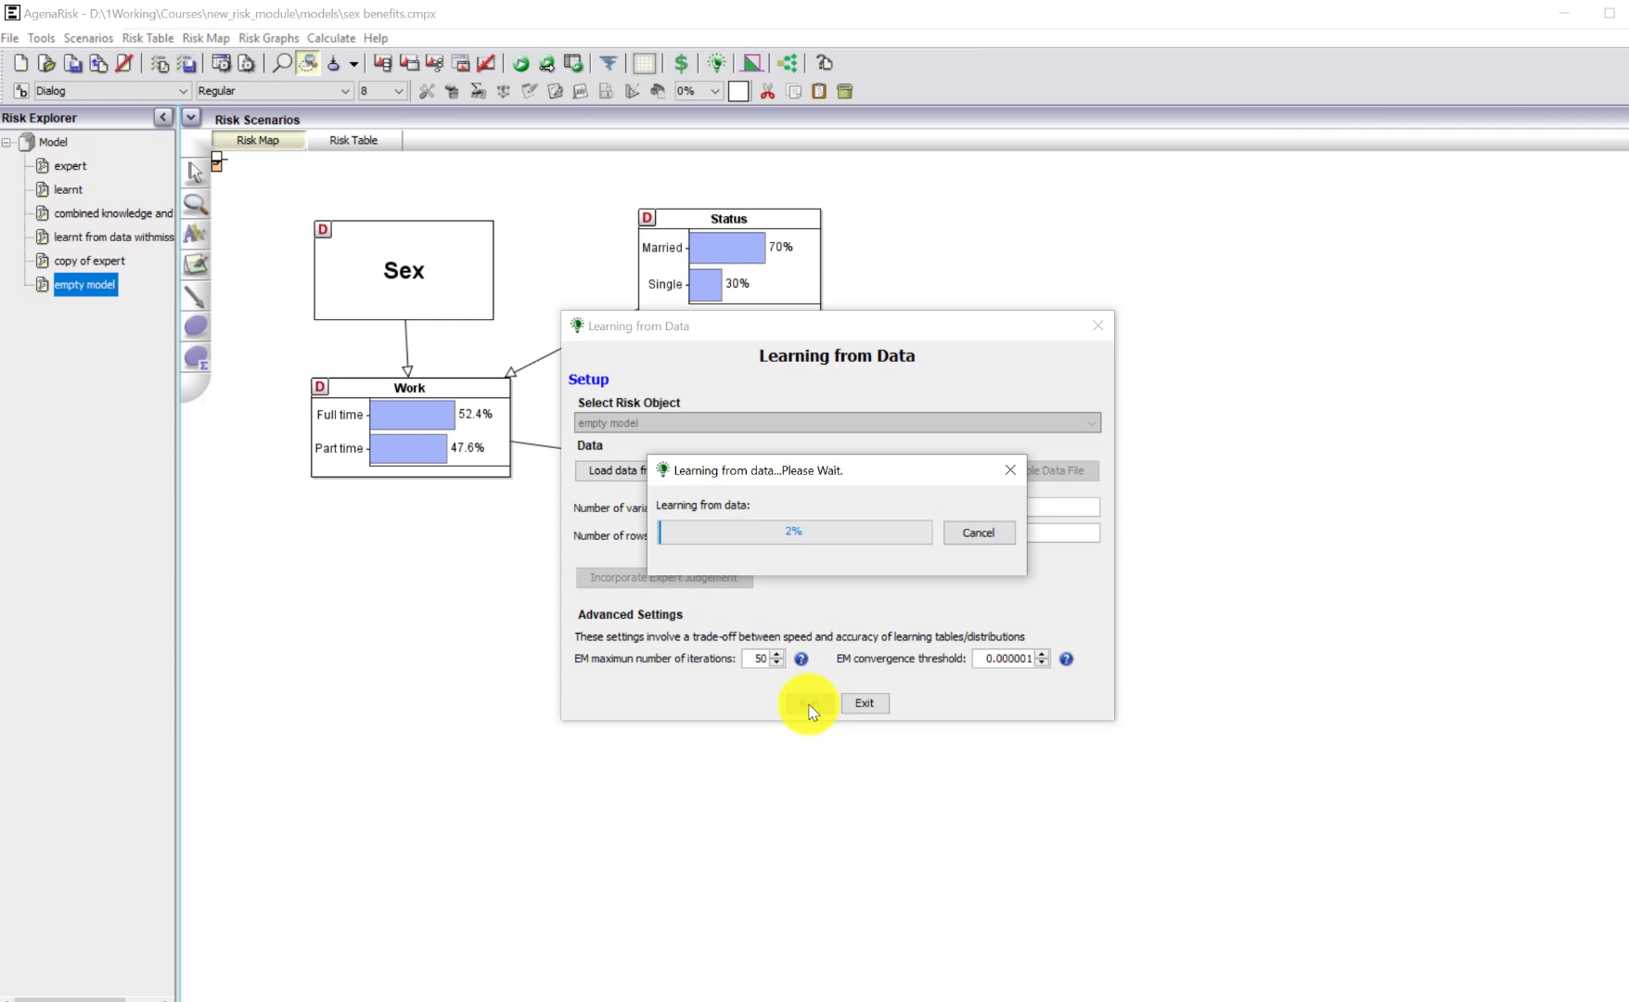
left_click(832, 547)
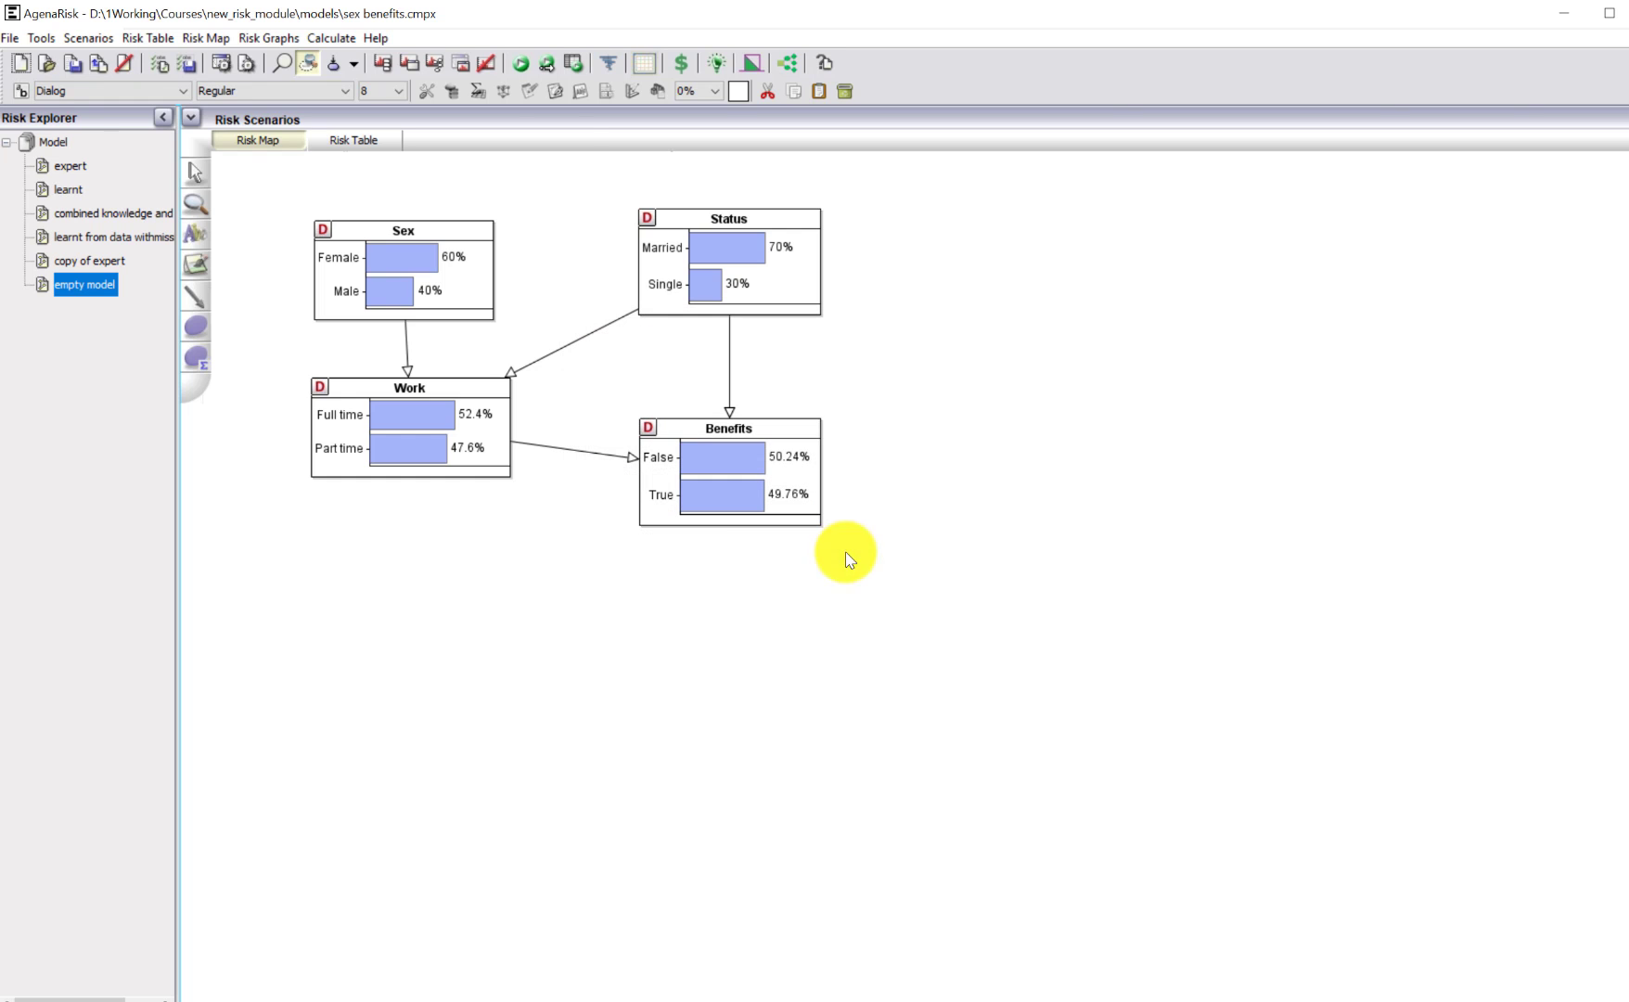
Examine the learned probability tables of the Benefits and Work nodes in the empty model.
left_click(476, 90)
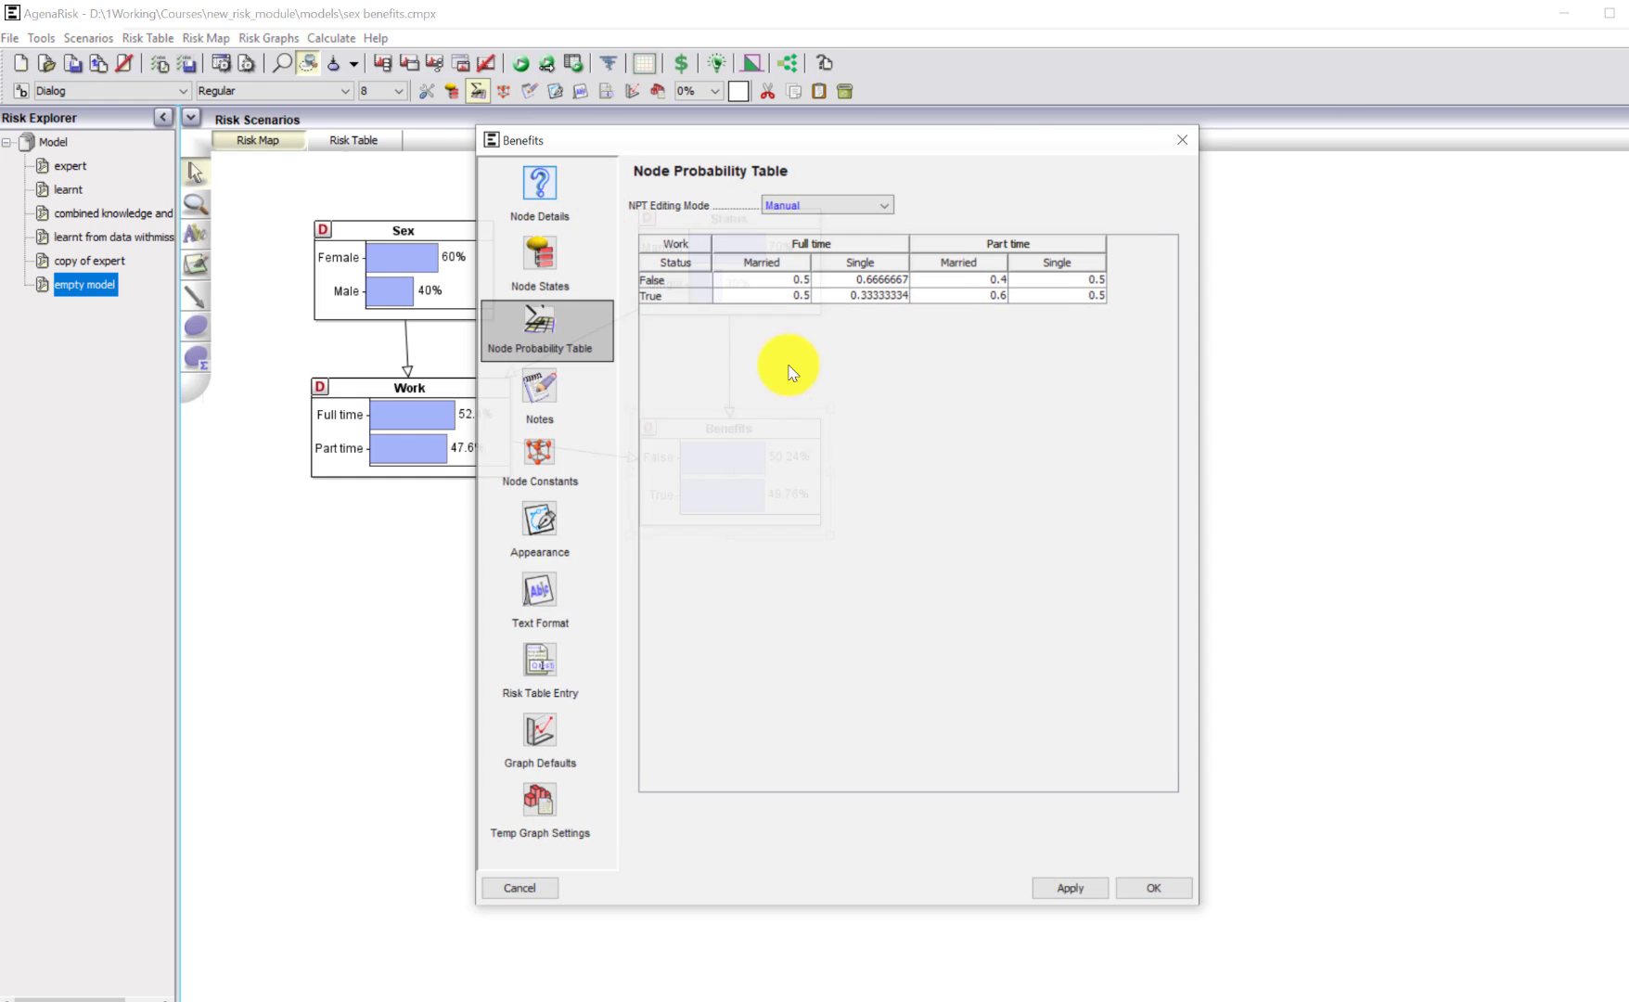
left_click(1184, 140)
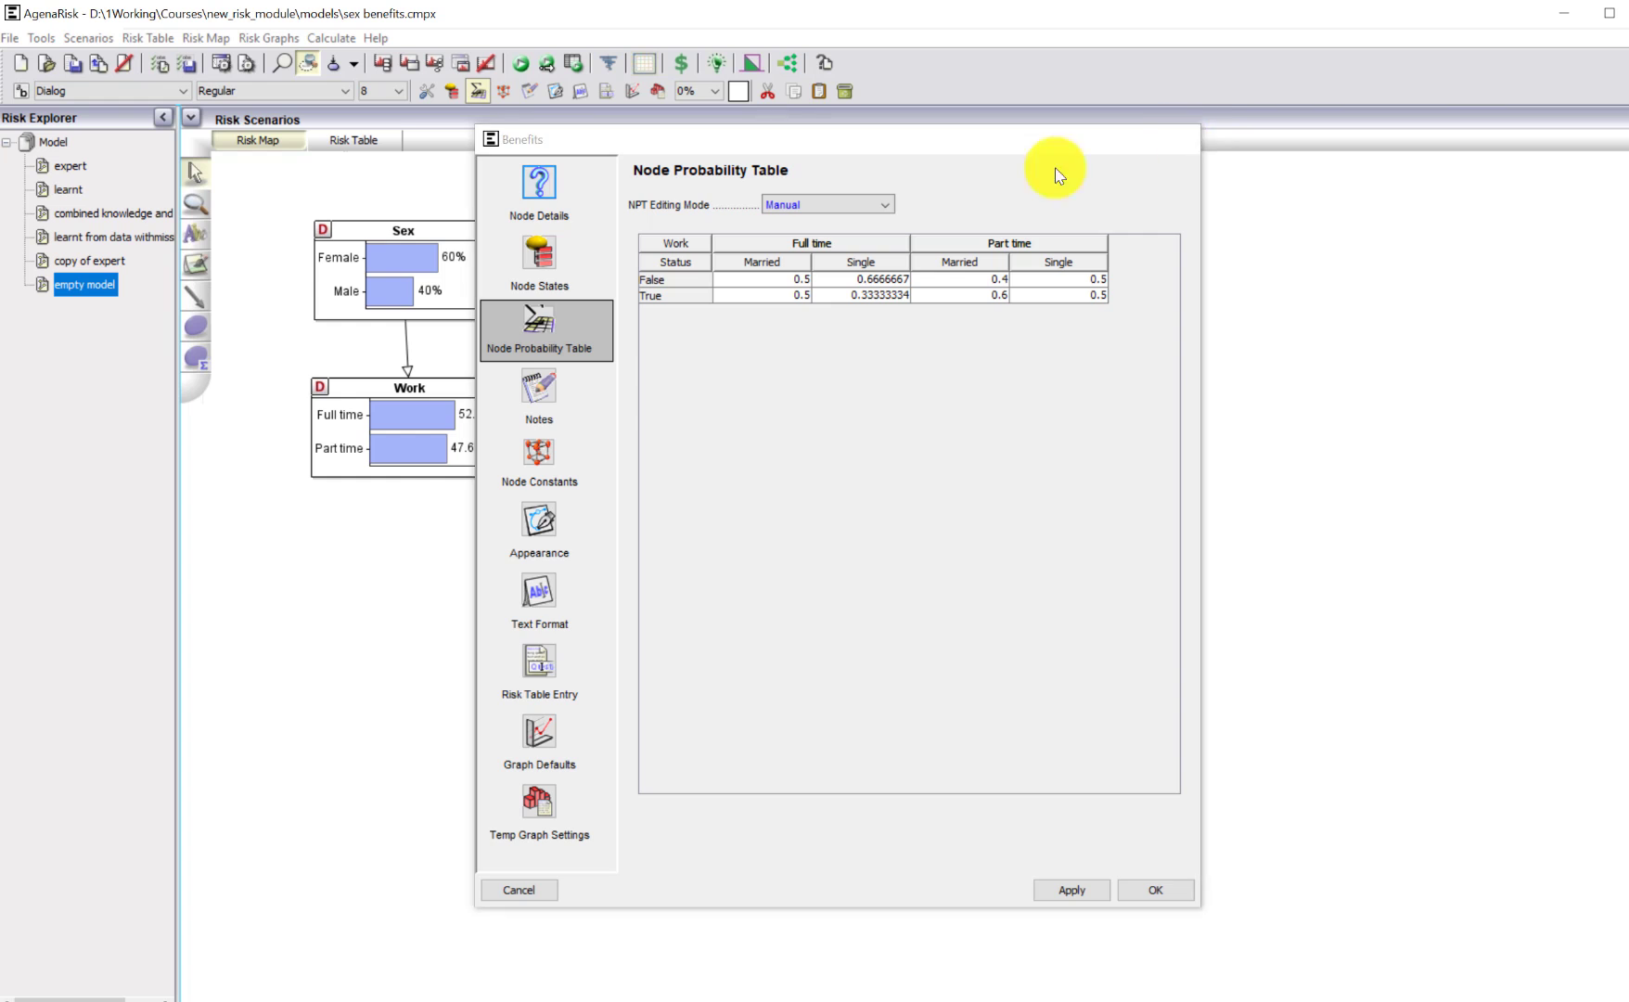
left_click(443, 436)
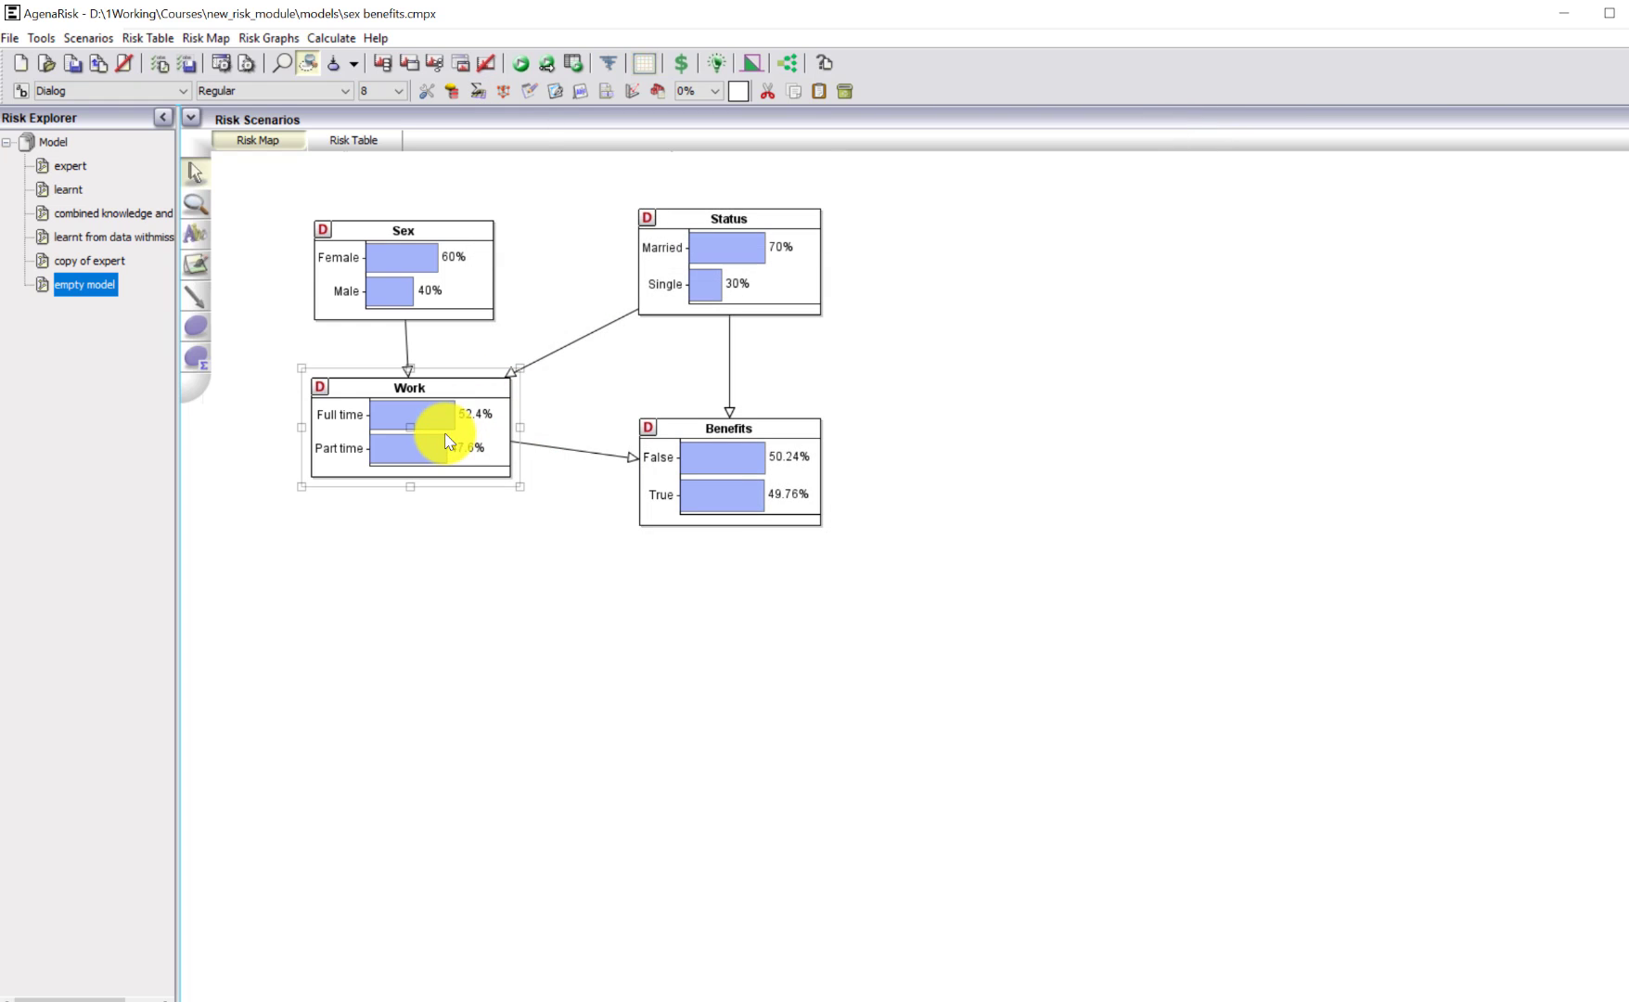
left_click(478, 91)
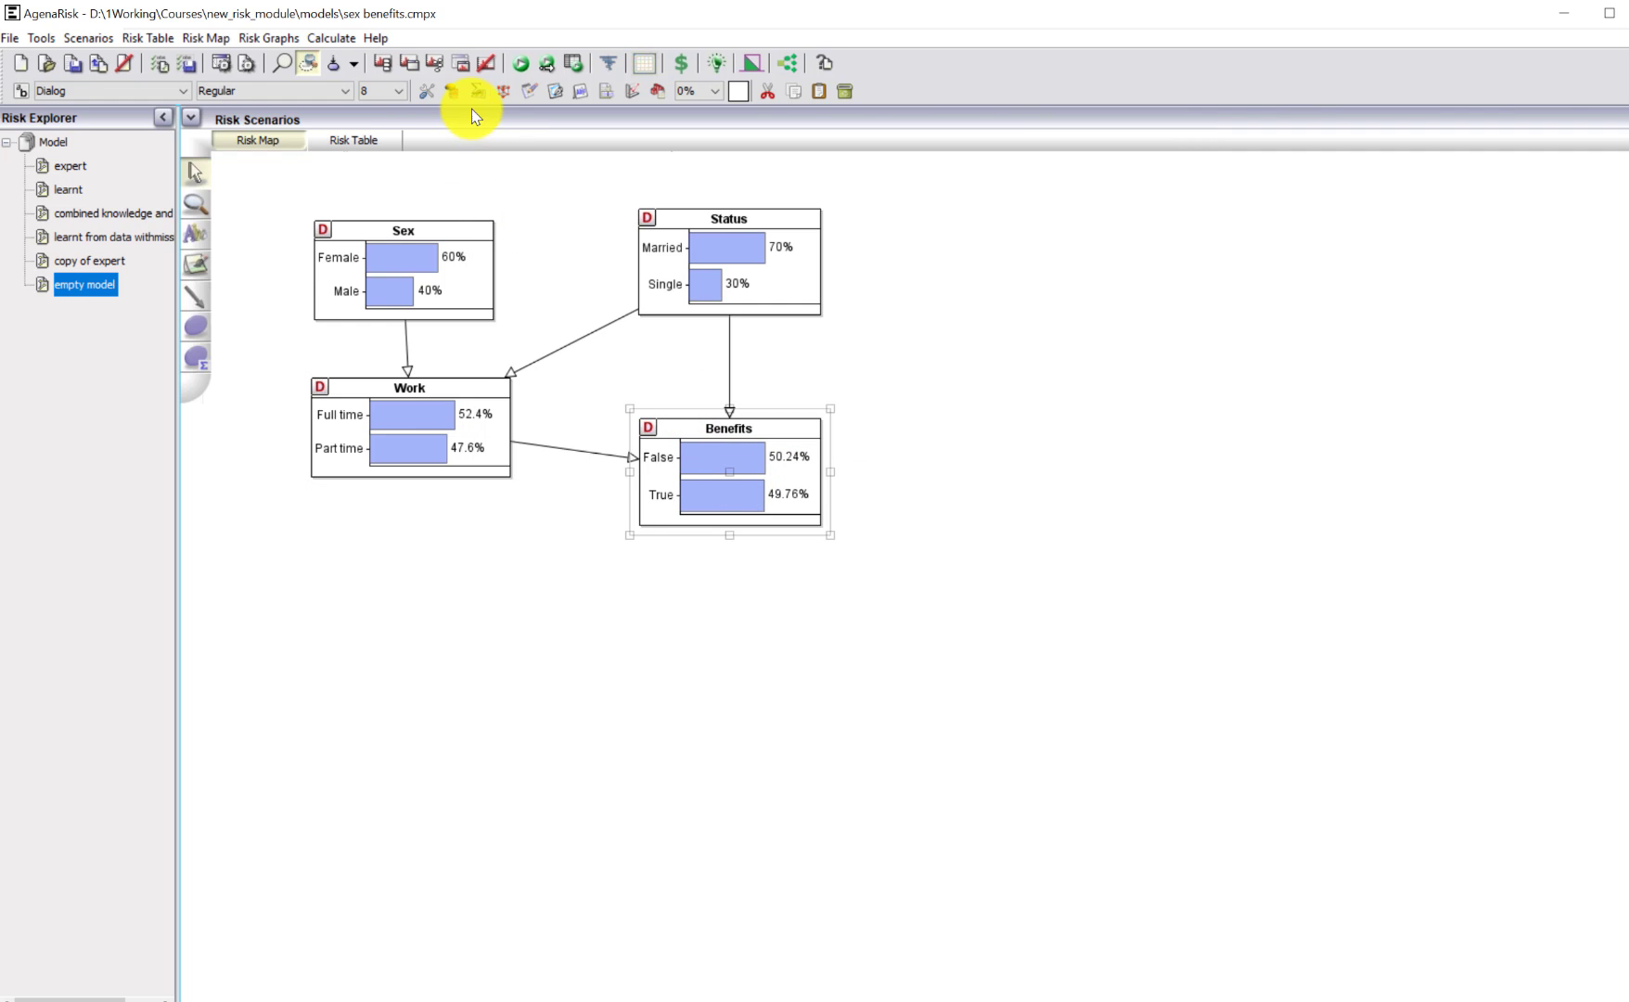
left_click(478, 92)
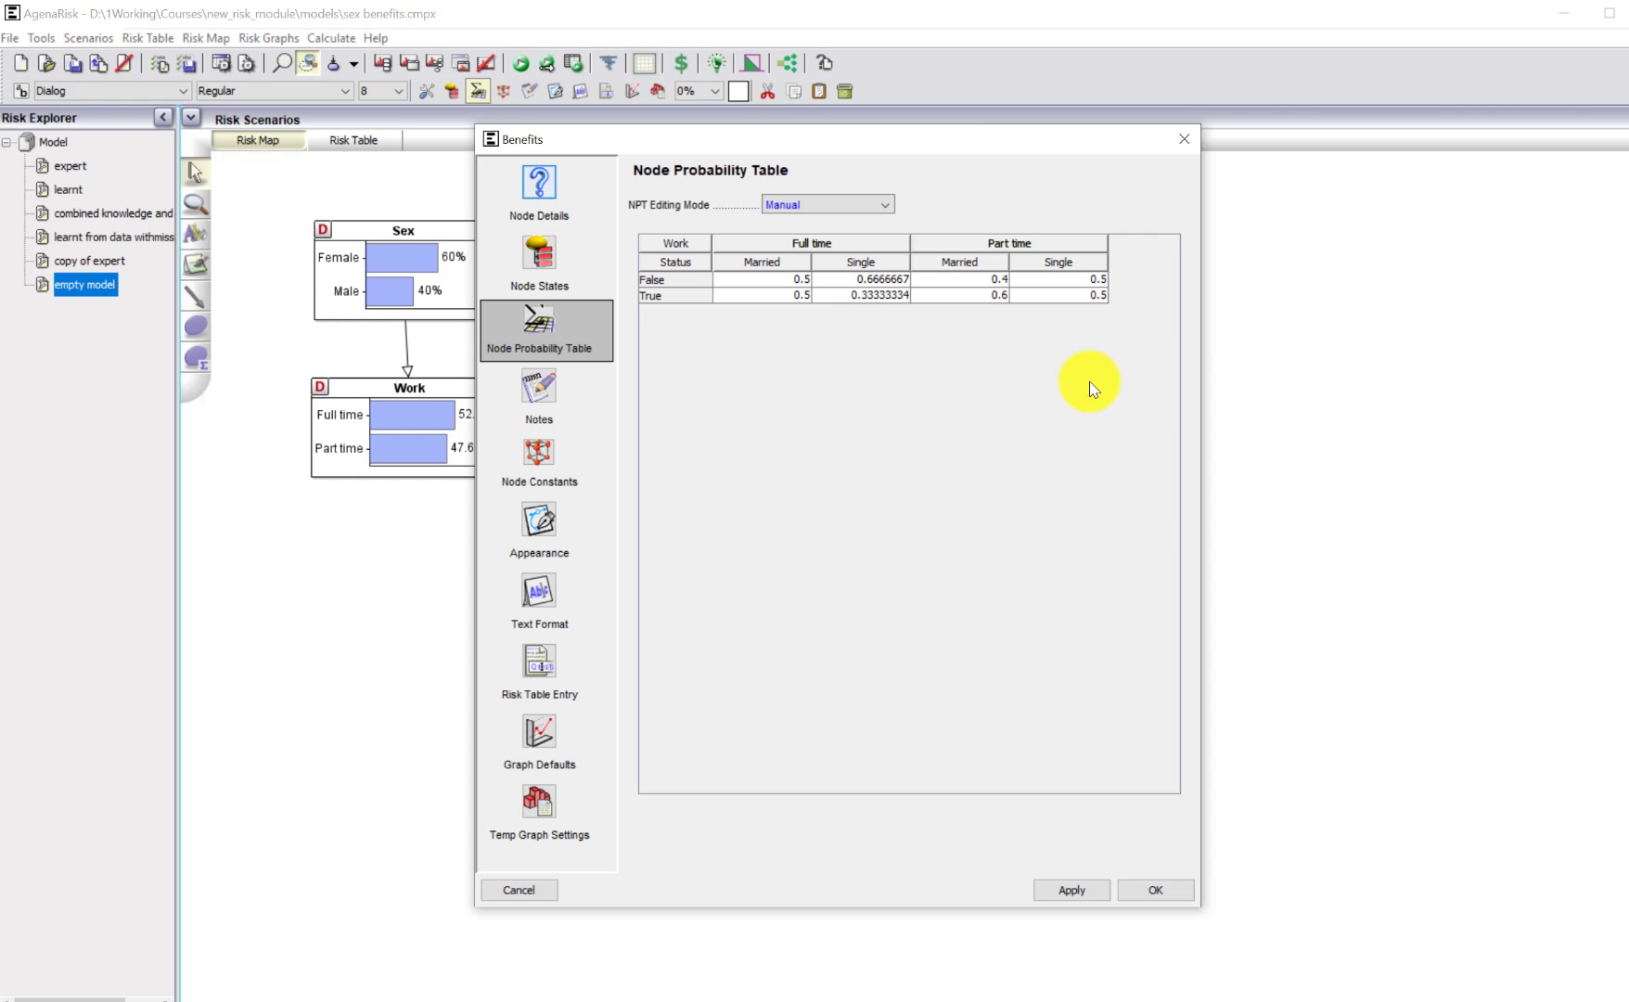
left_click(1183, 143)
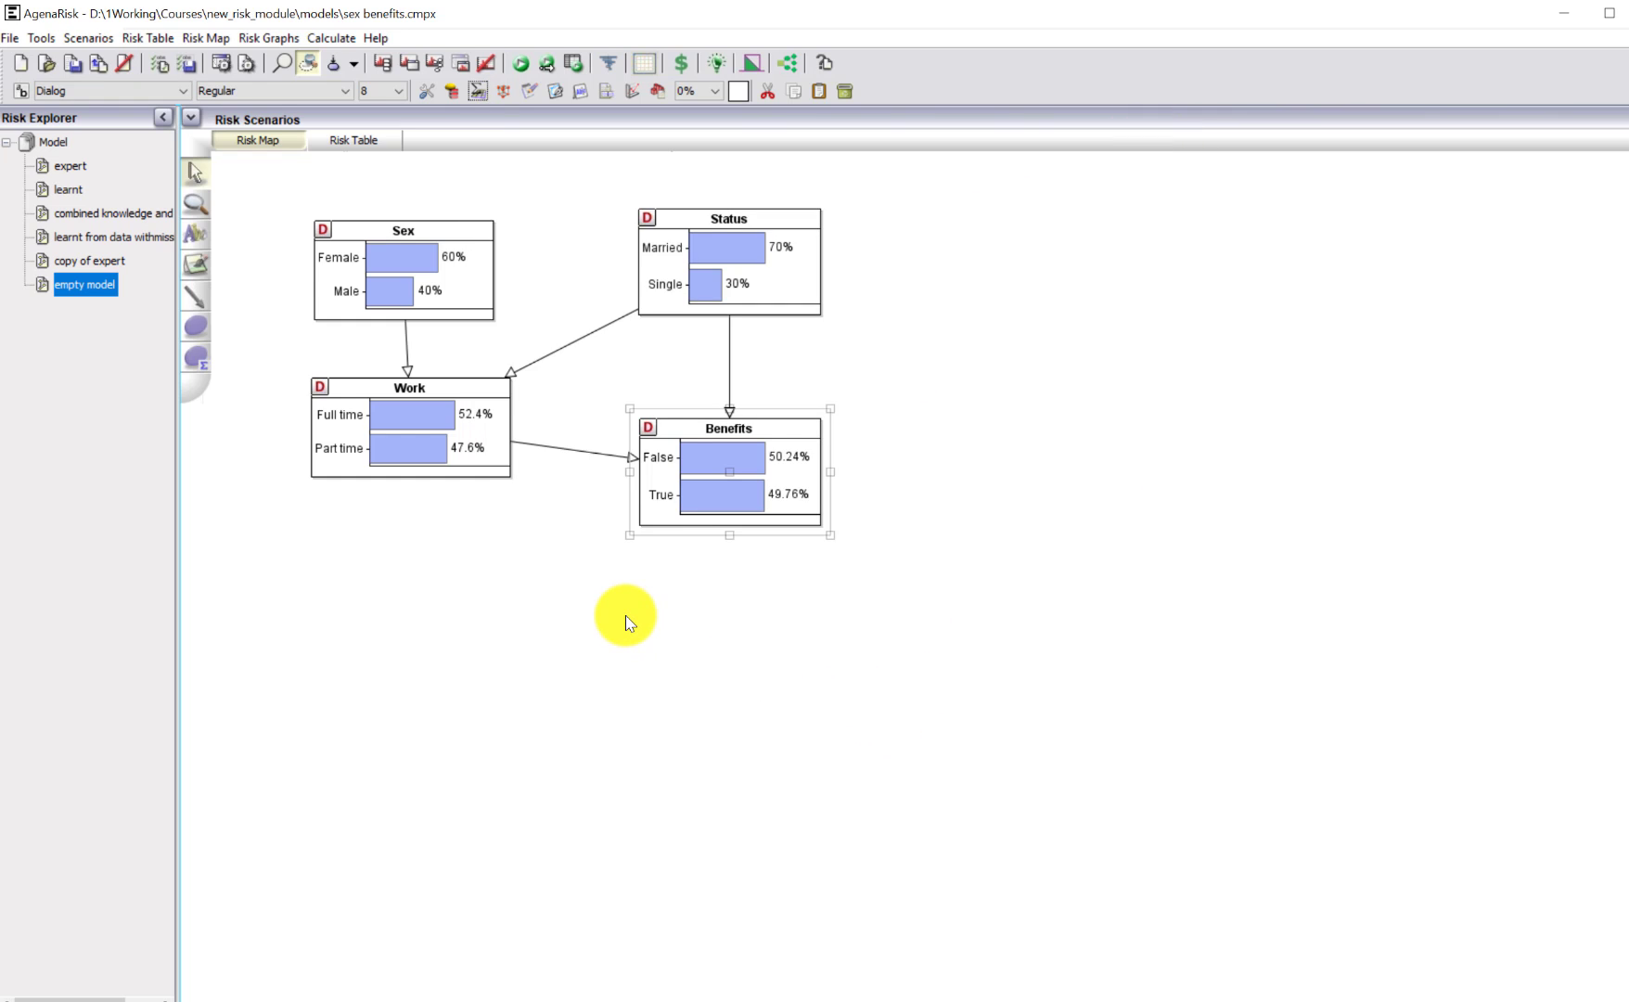
Switch to the "copy of expert" model and examine the expert probability tables of its Work and Benefits nodes.
left_click(86, 261)
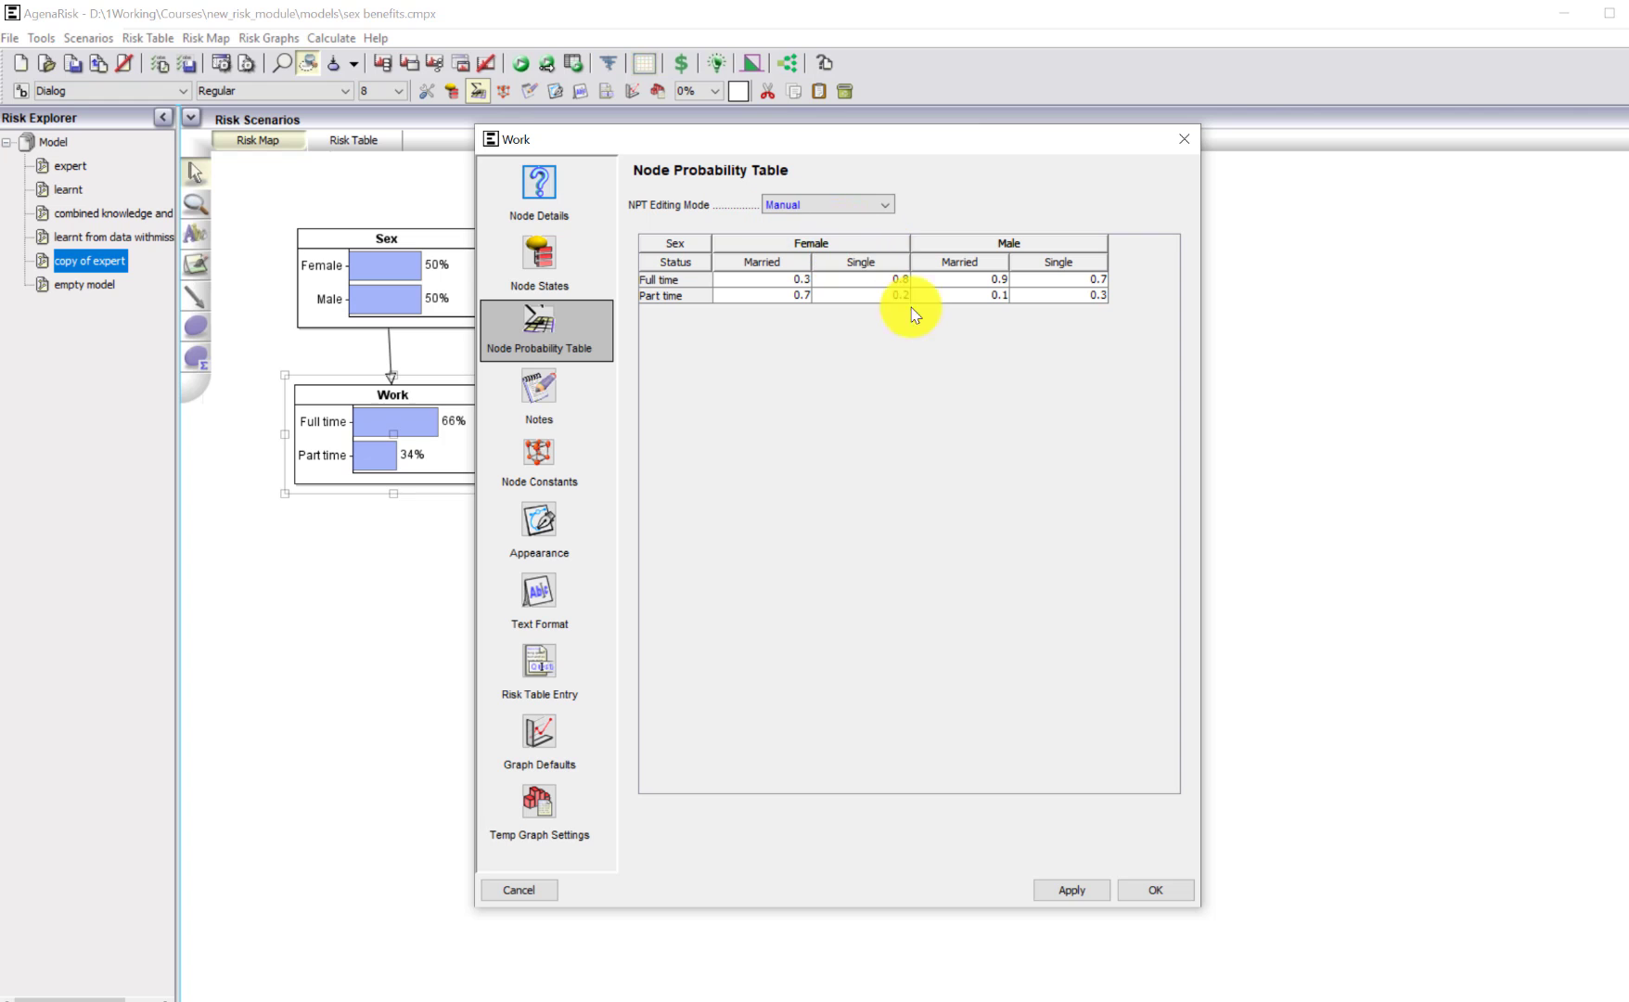
key("Escape")
left_click(710, 501)
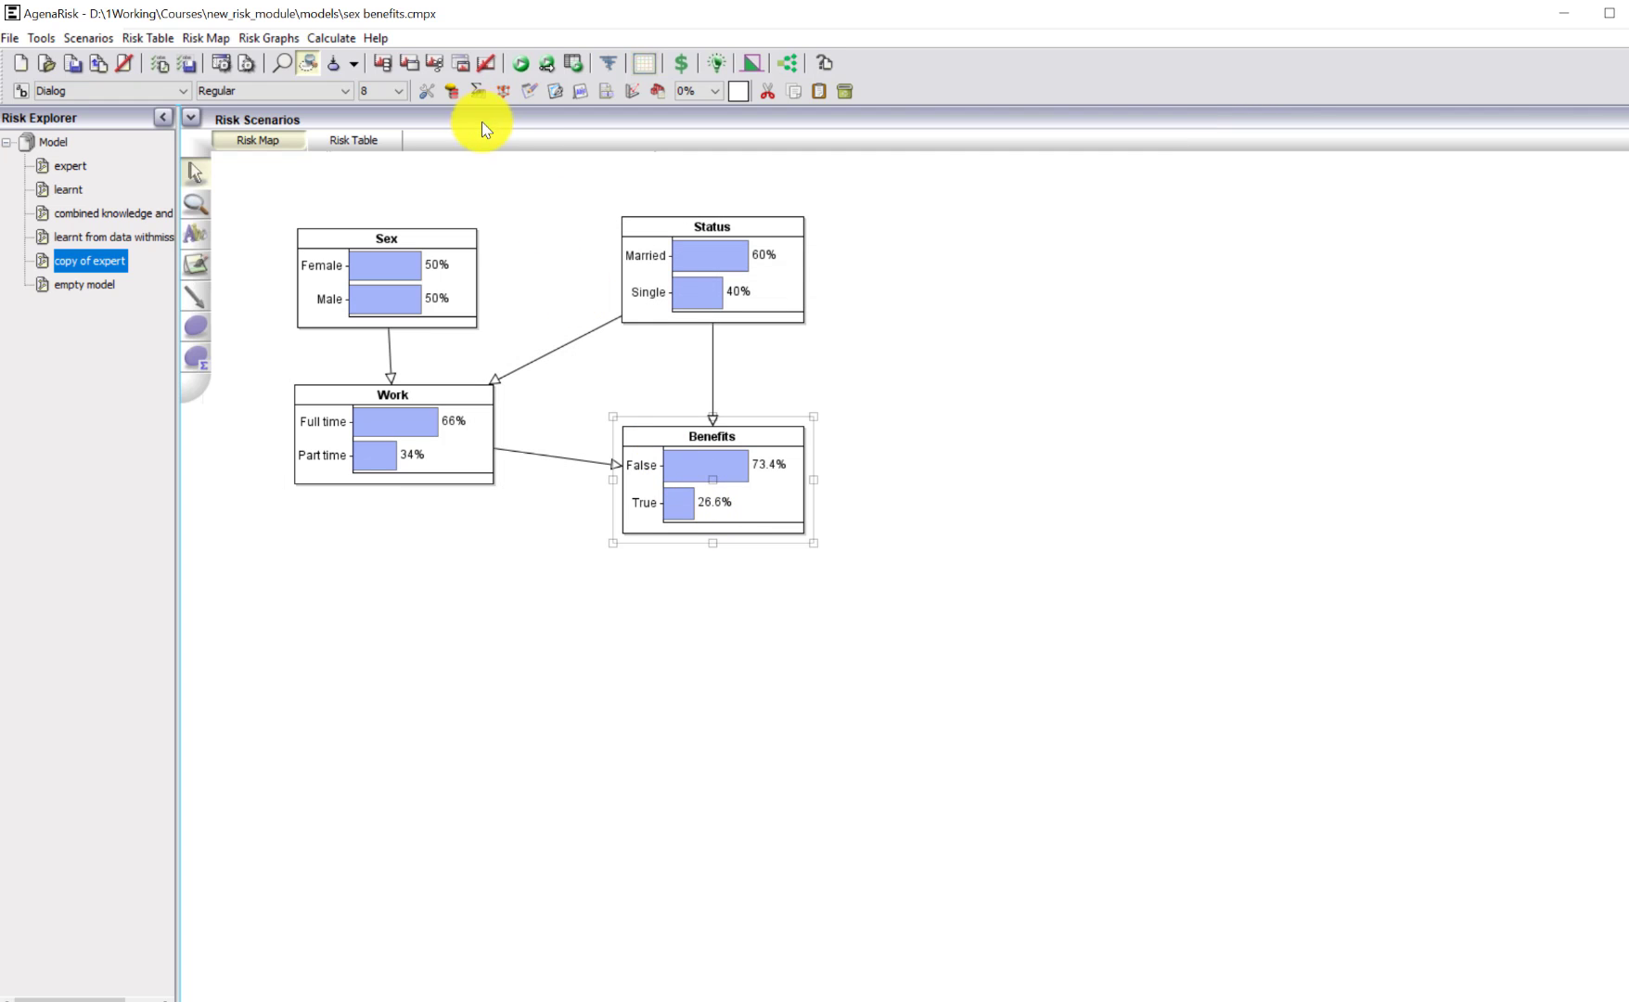
left_click(477, 91)
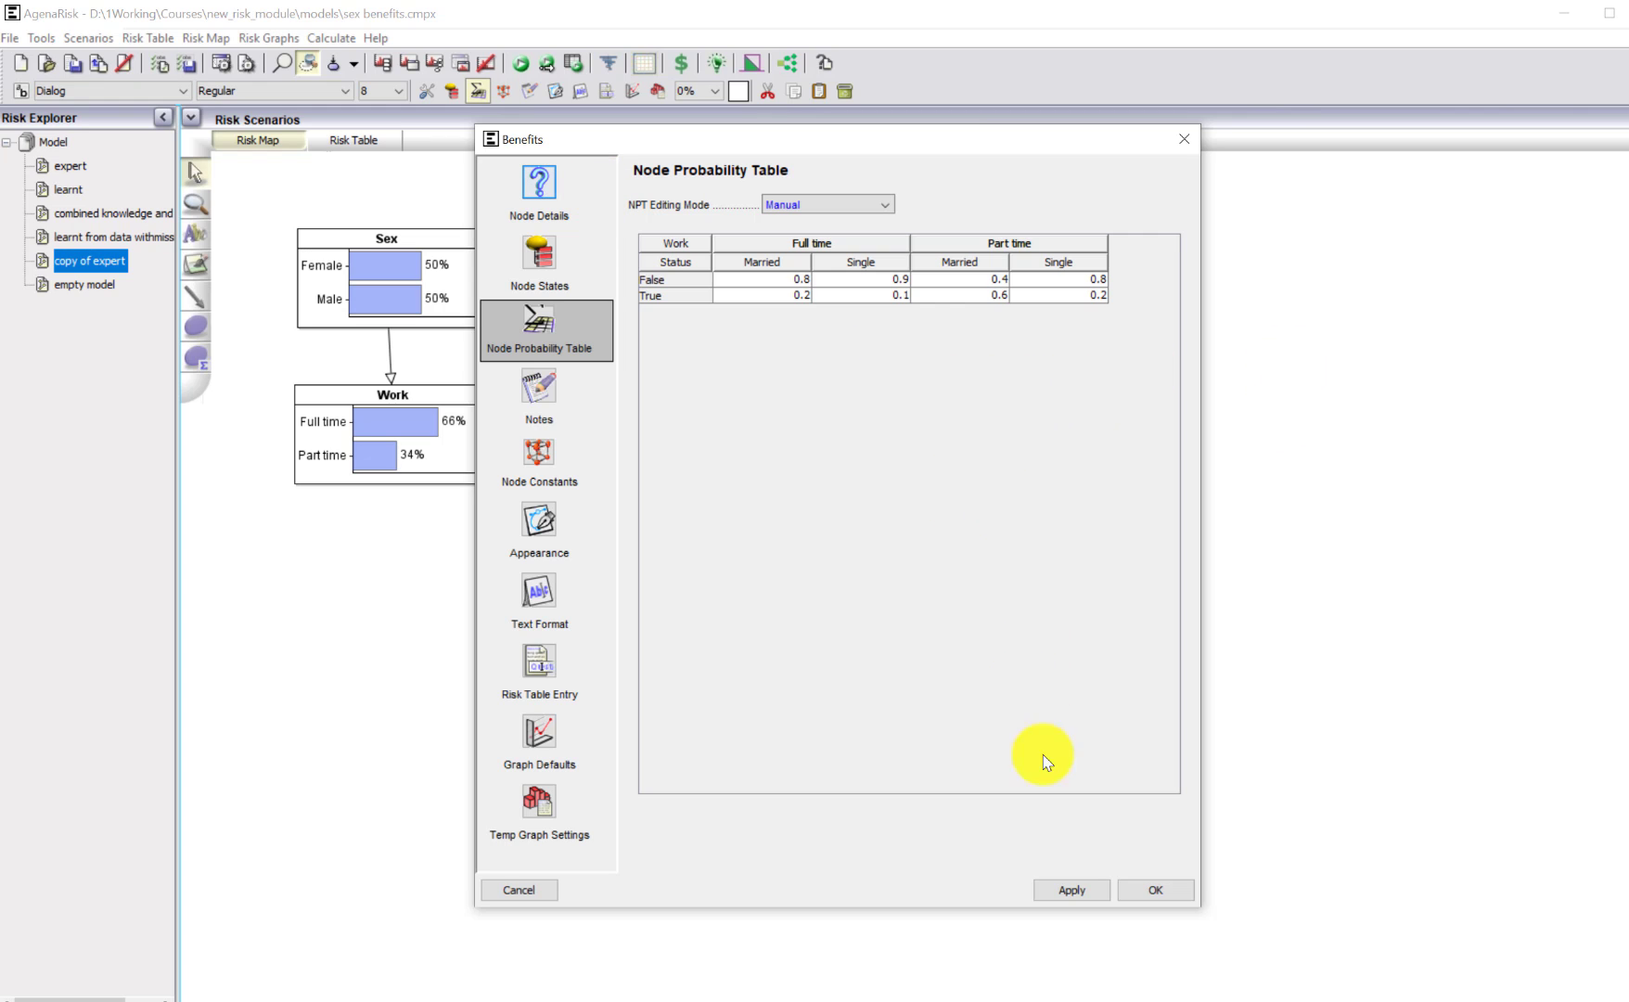
left_click(1150, 889)
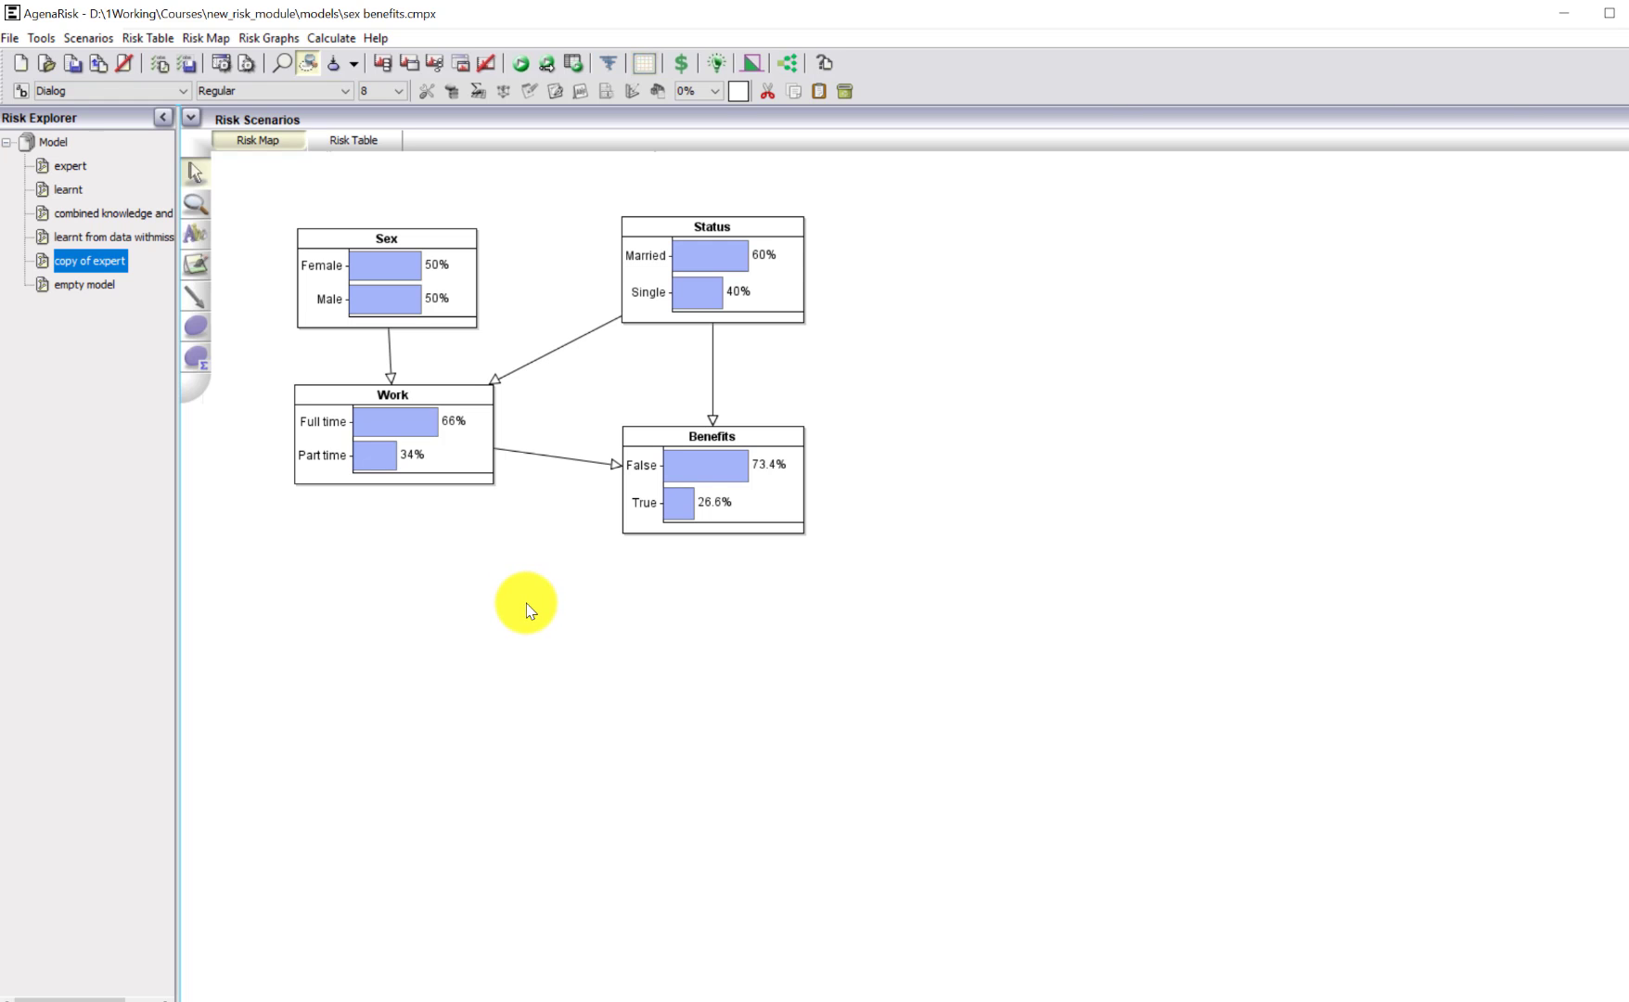
Load Benefits_no_missing_values.csv as learning data for the "copy of expert" model.
left_click(718, 66)
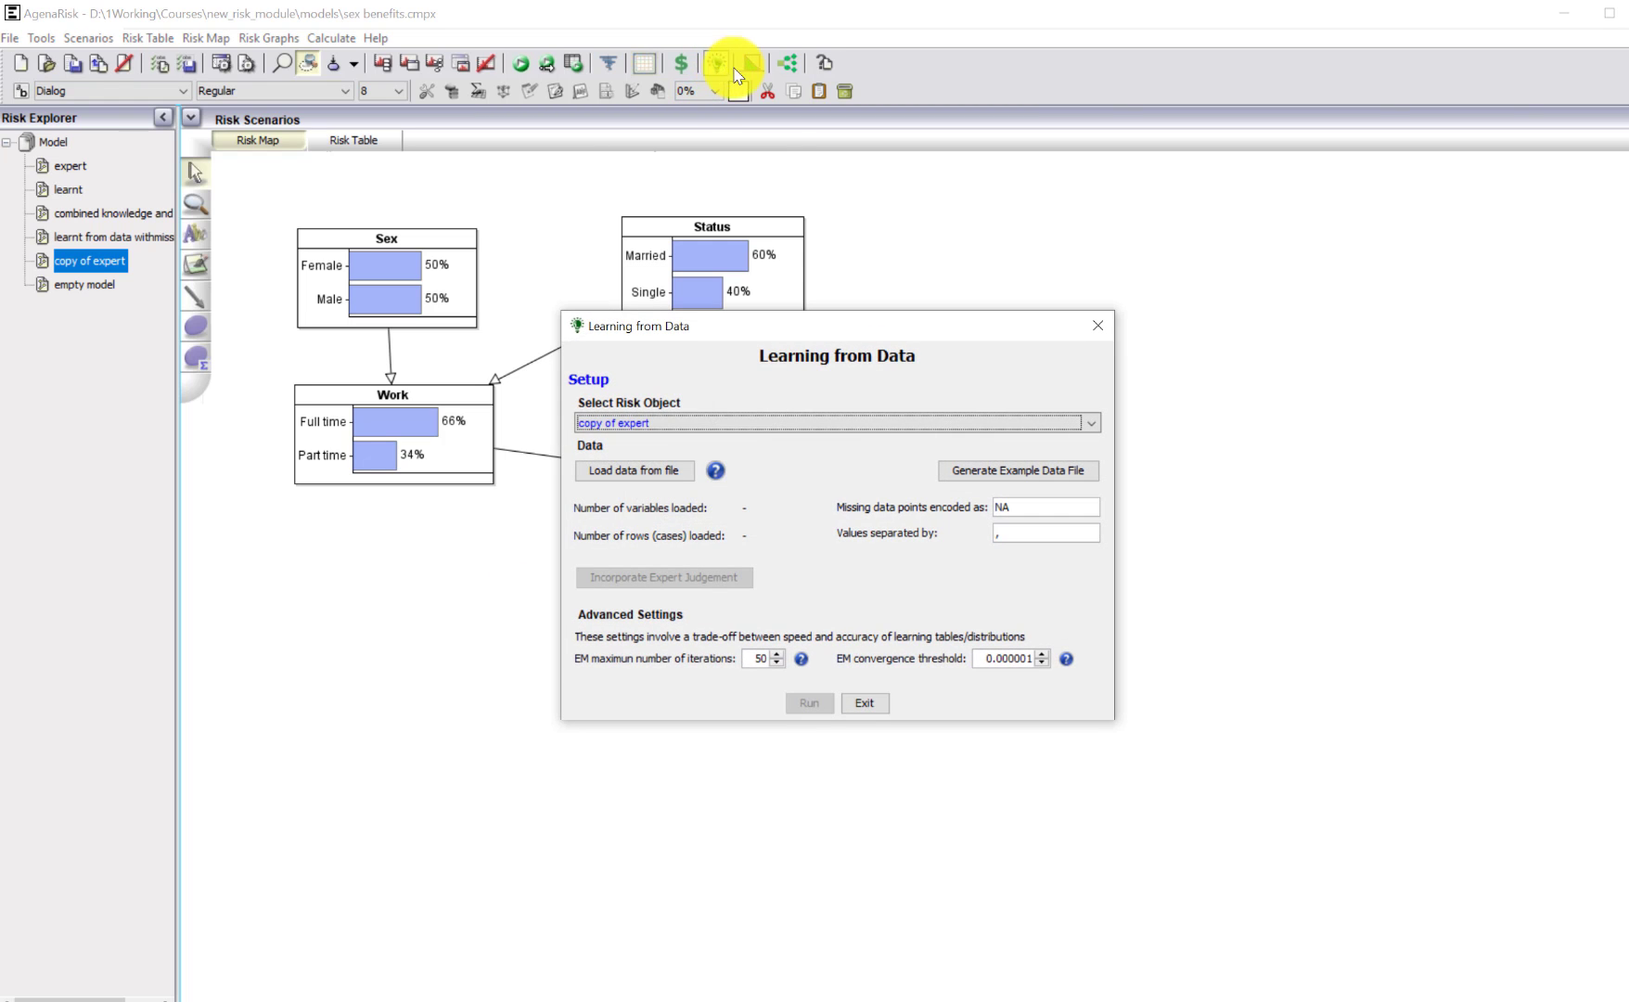
left_click(652, 468)
left_click(782, 434)
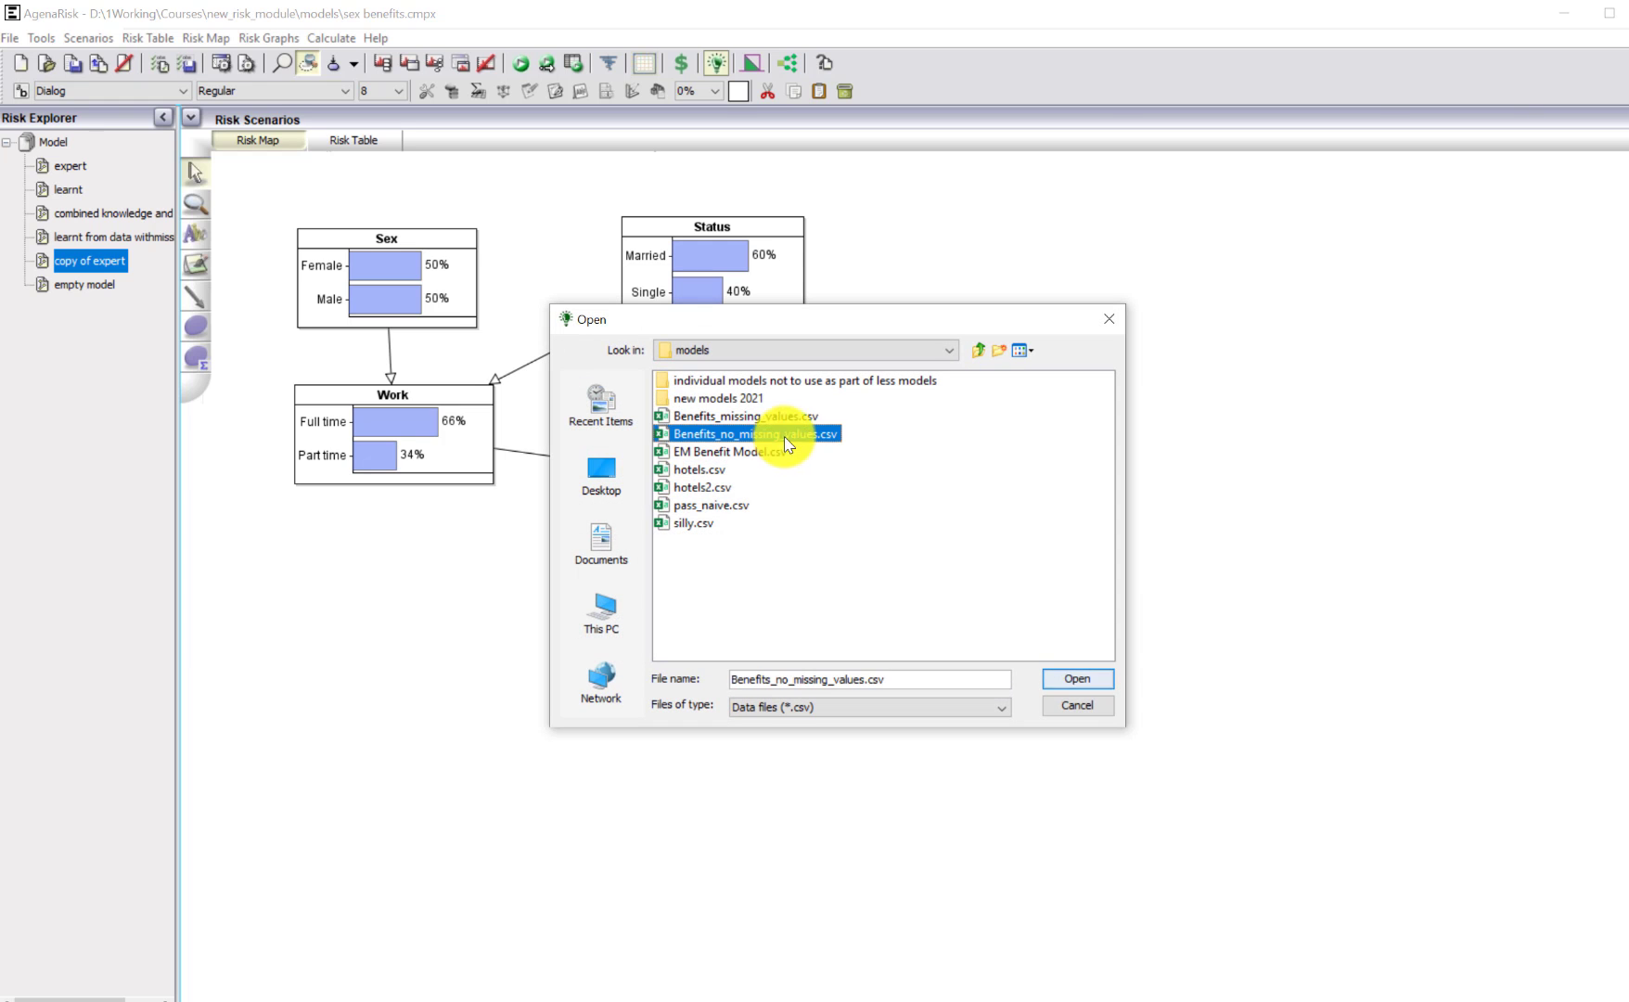
left_click(1086, 682)
left_click(840, 793)
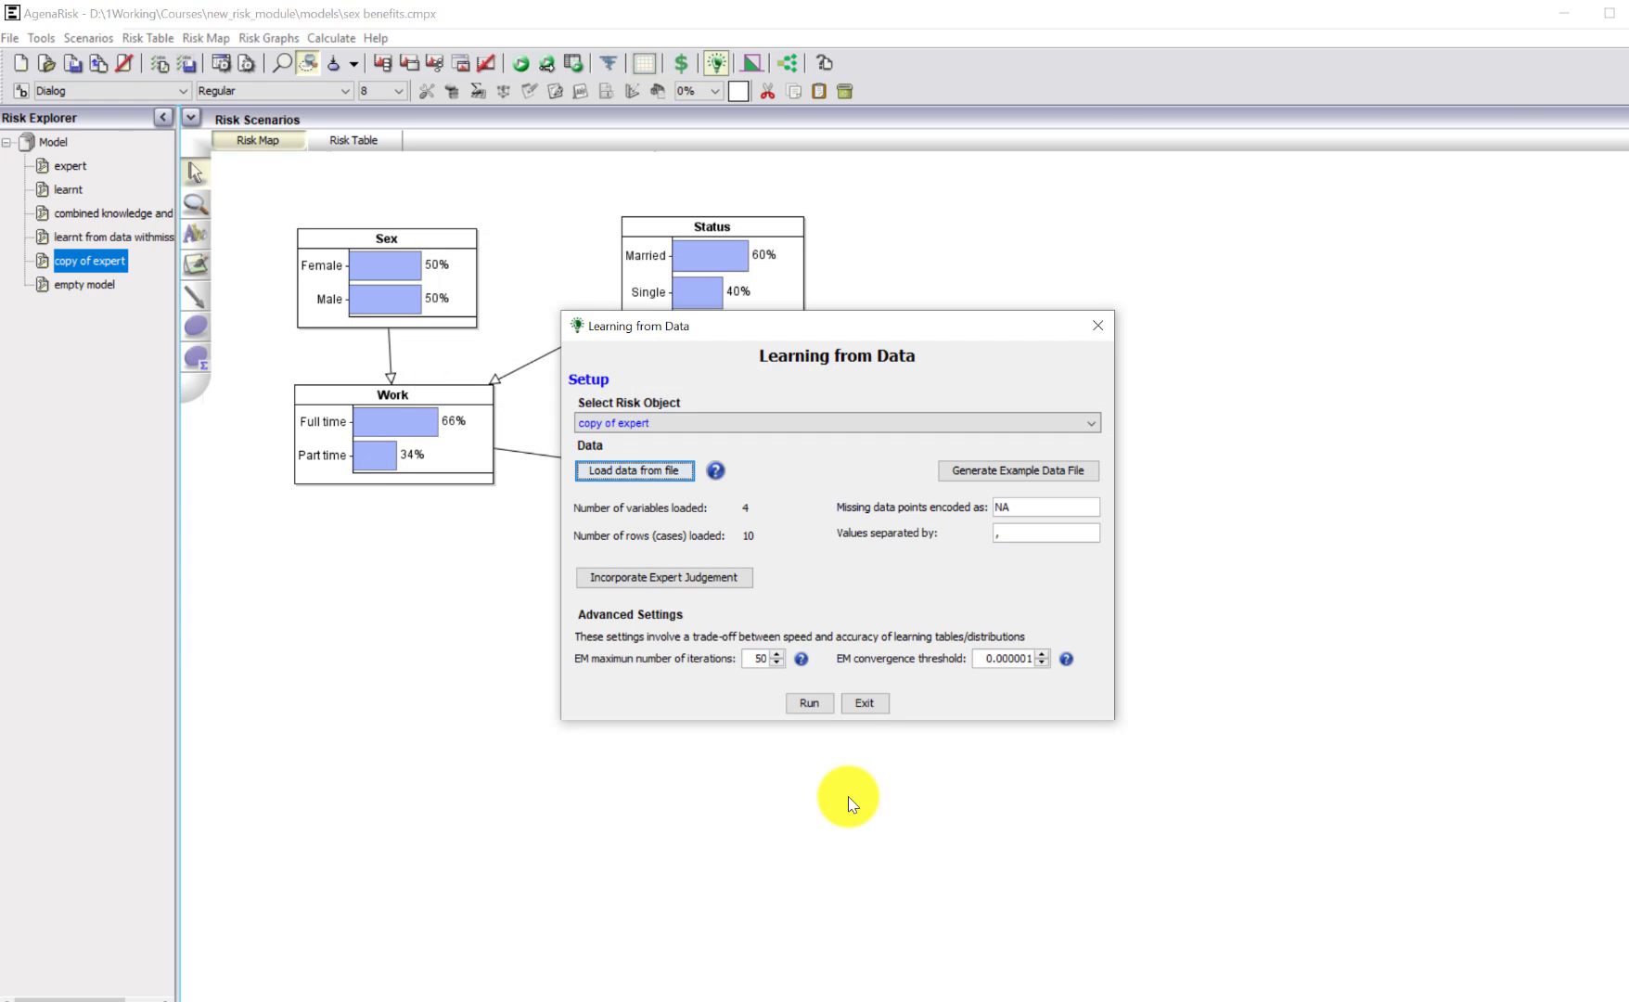
Incorporate expert judgement with a ratio of 80% knowledge to 20% data for all nodes, and run the learning.
left_click(646, 582)
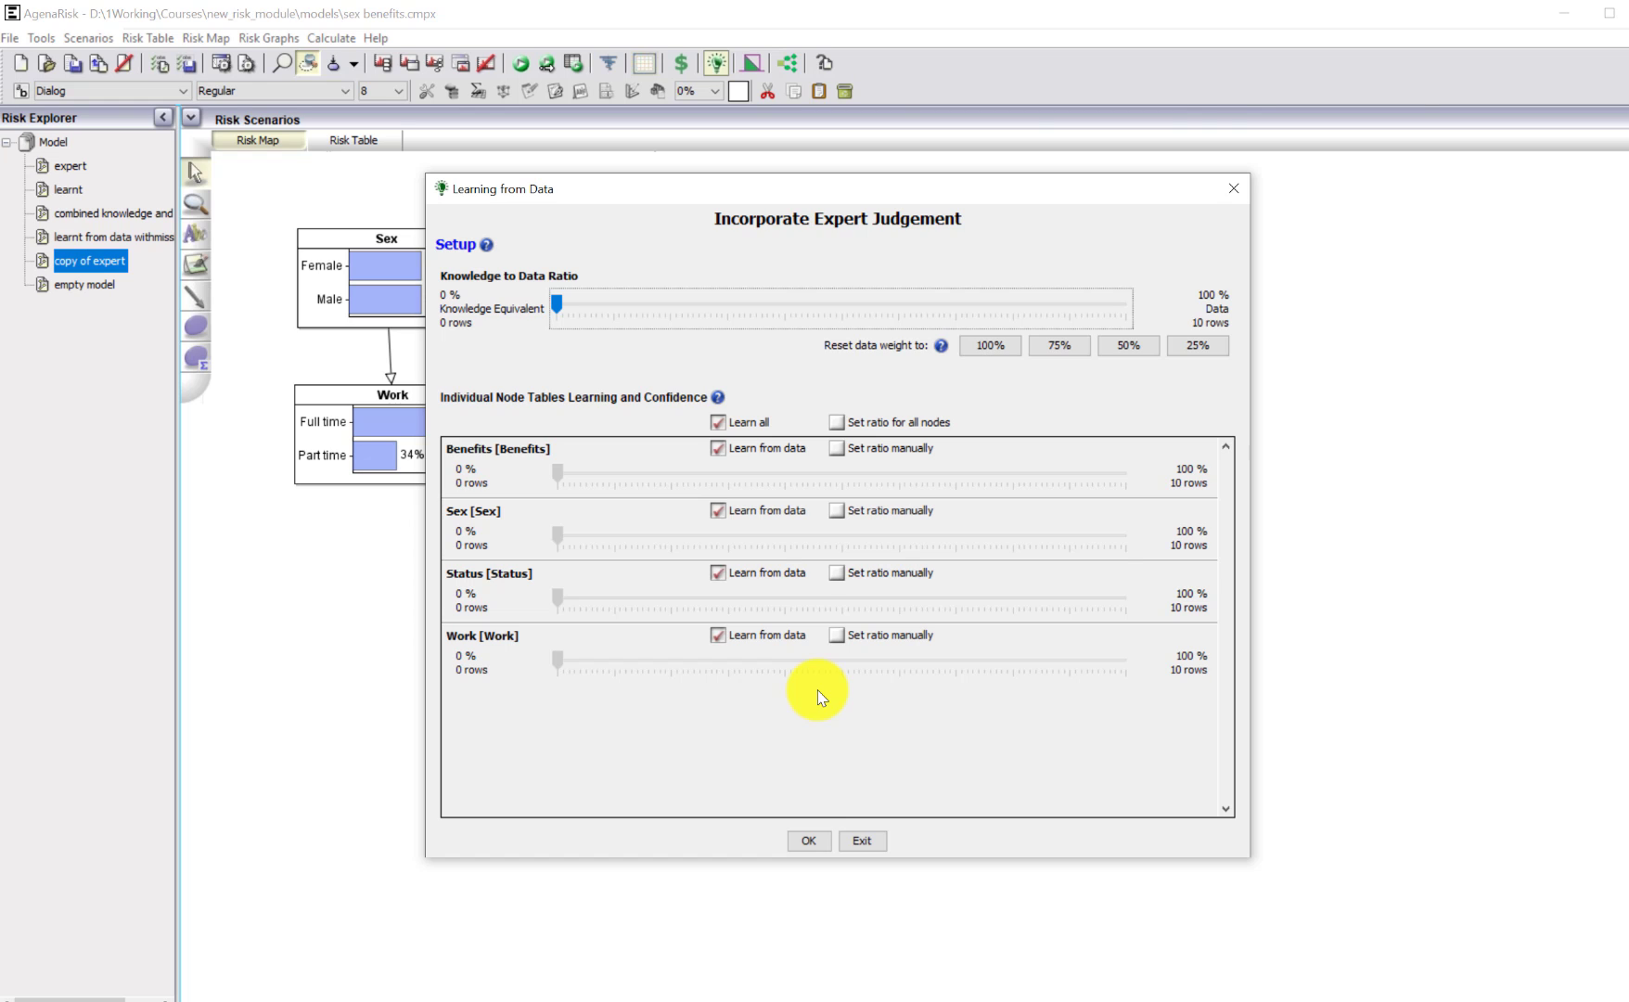
left_click_drag(557, 303, 1017, 331)
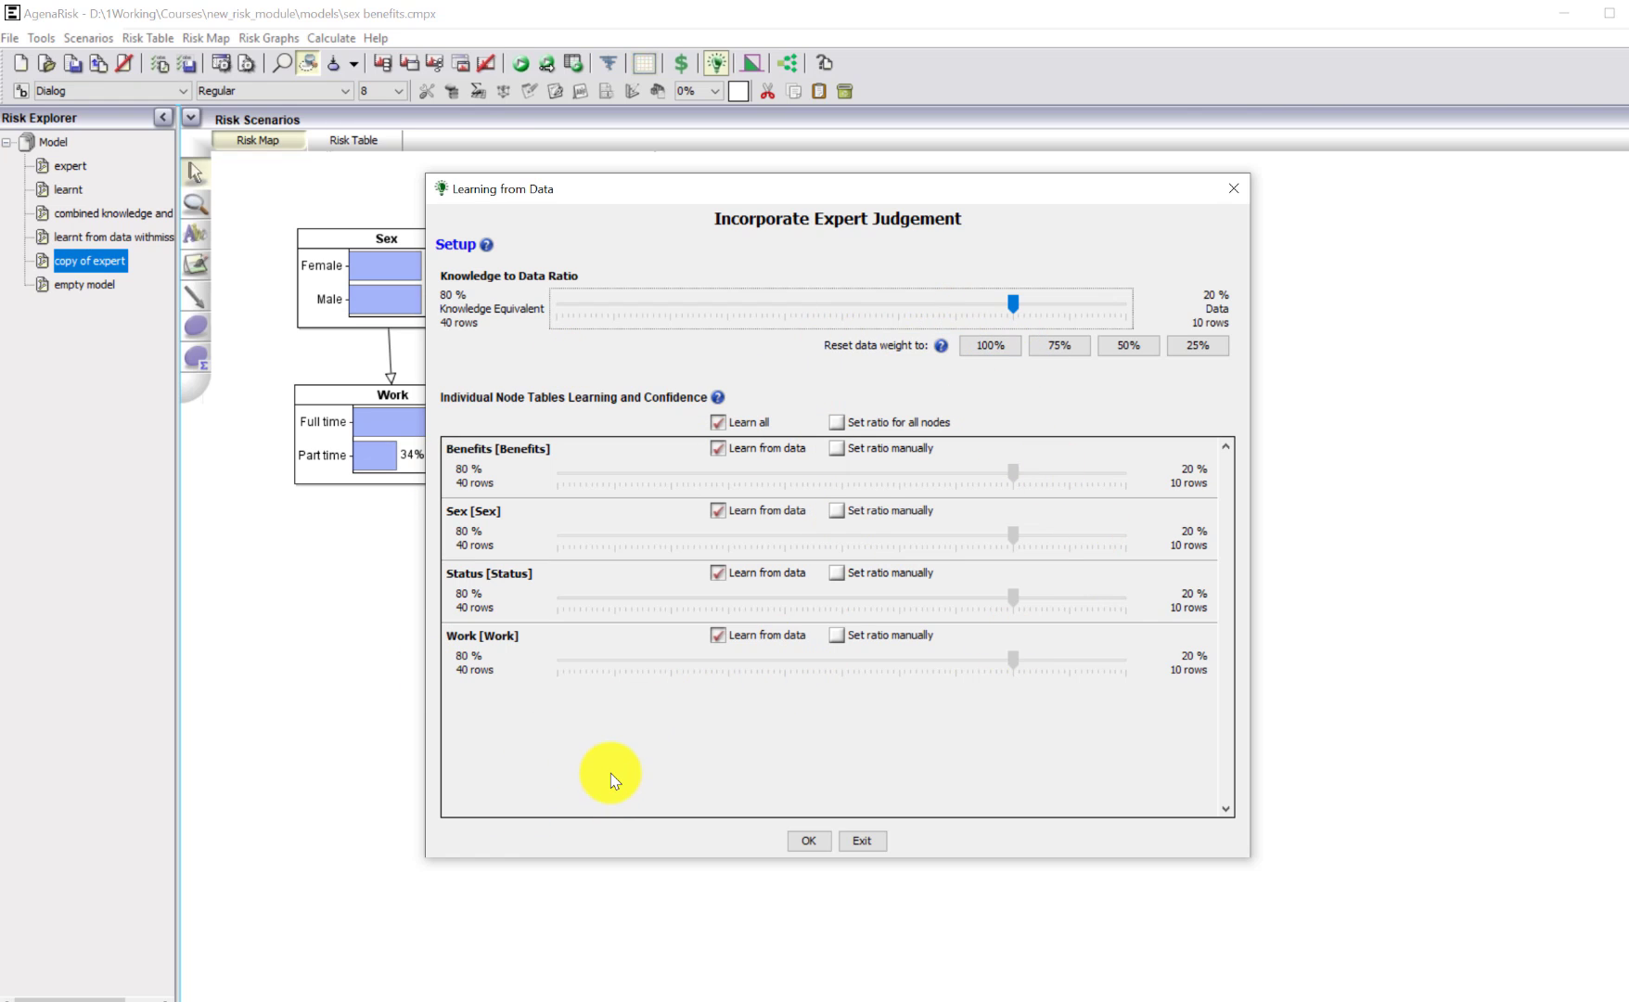
left_click(808, 843)
left_click(809, 705)
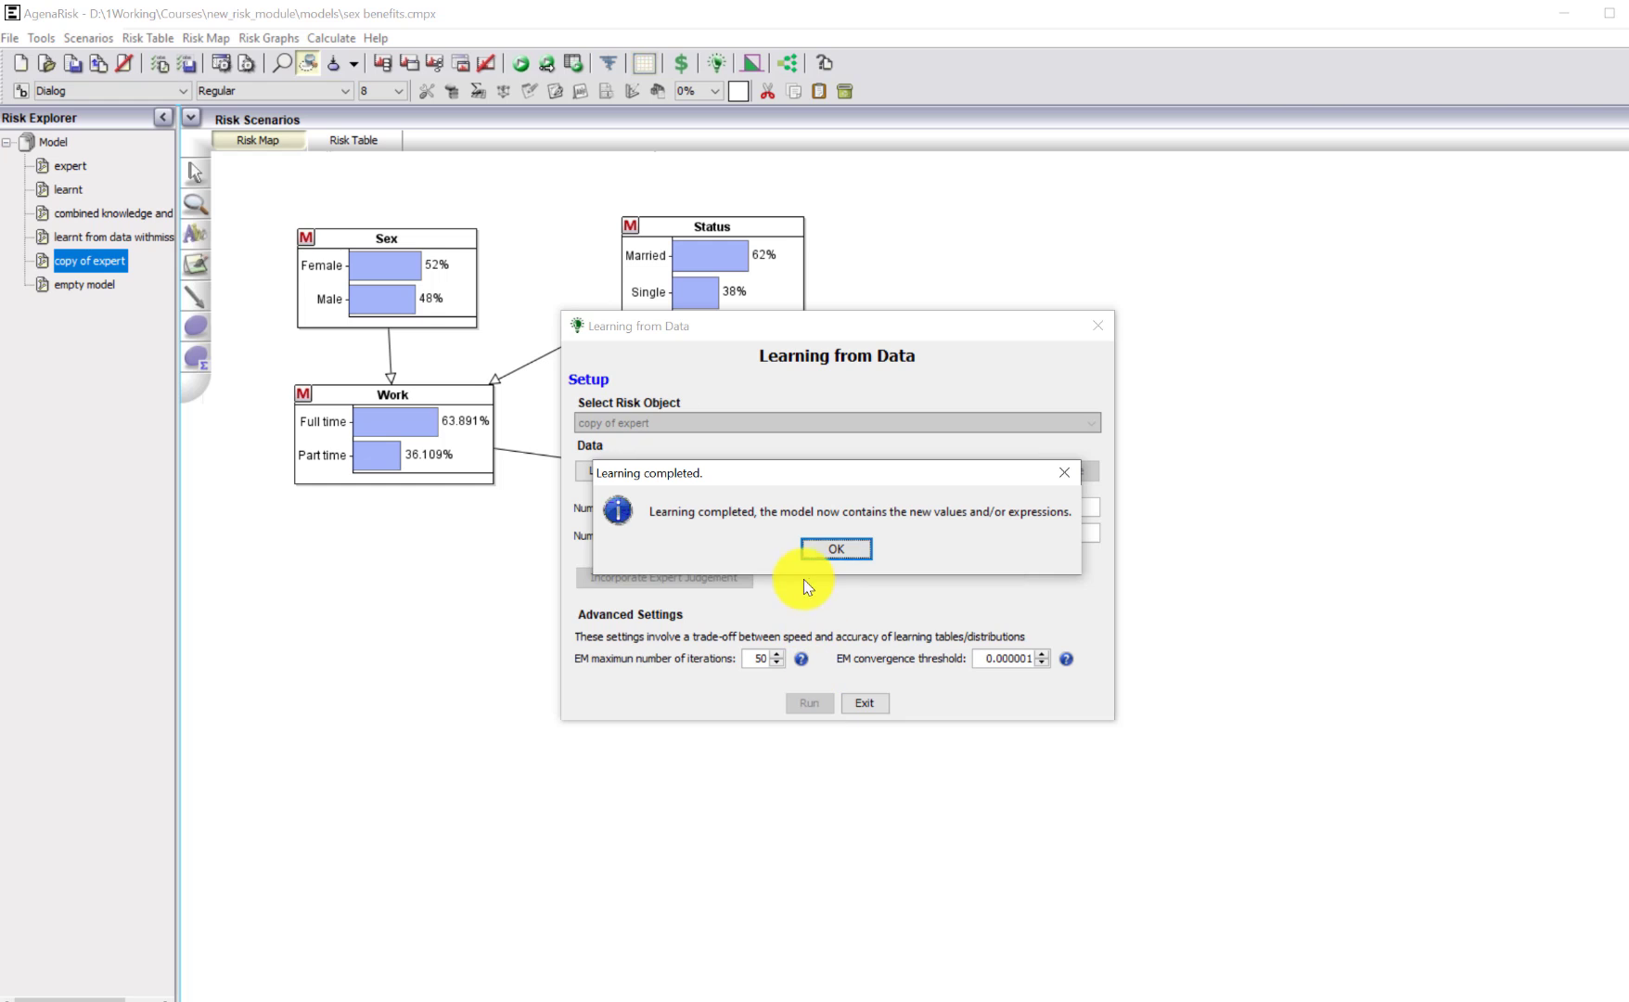
left_click(833, 549)
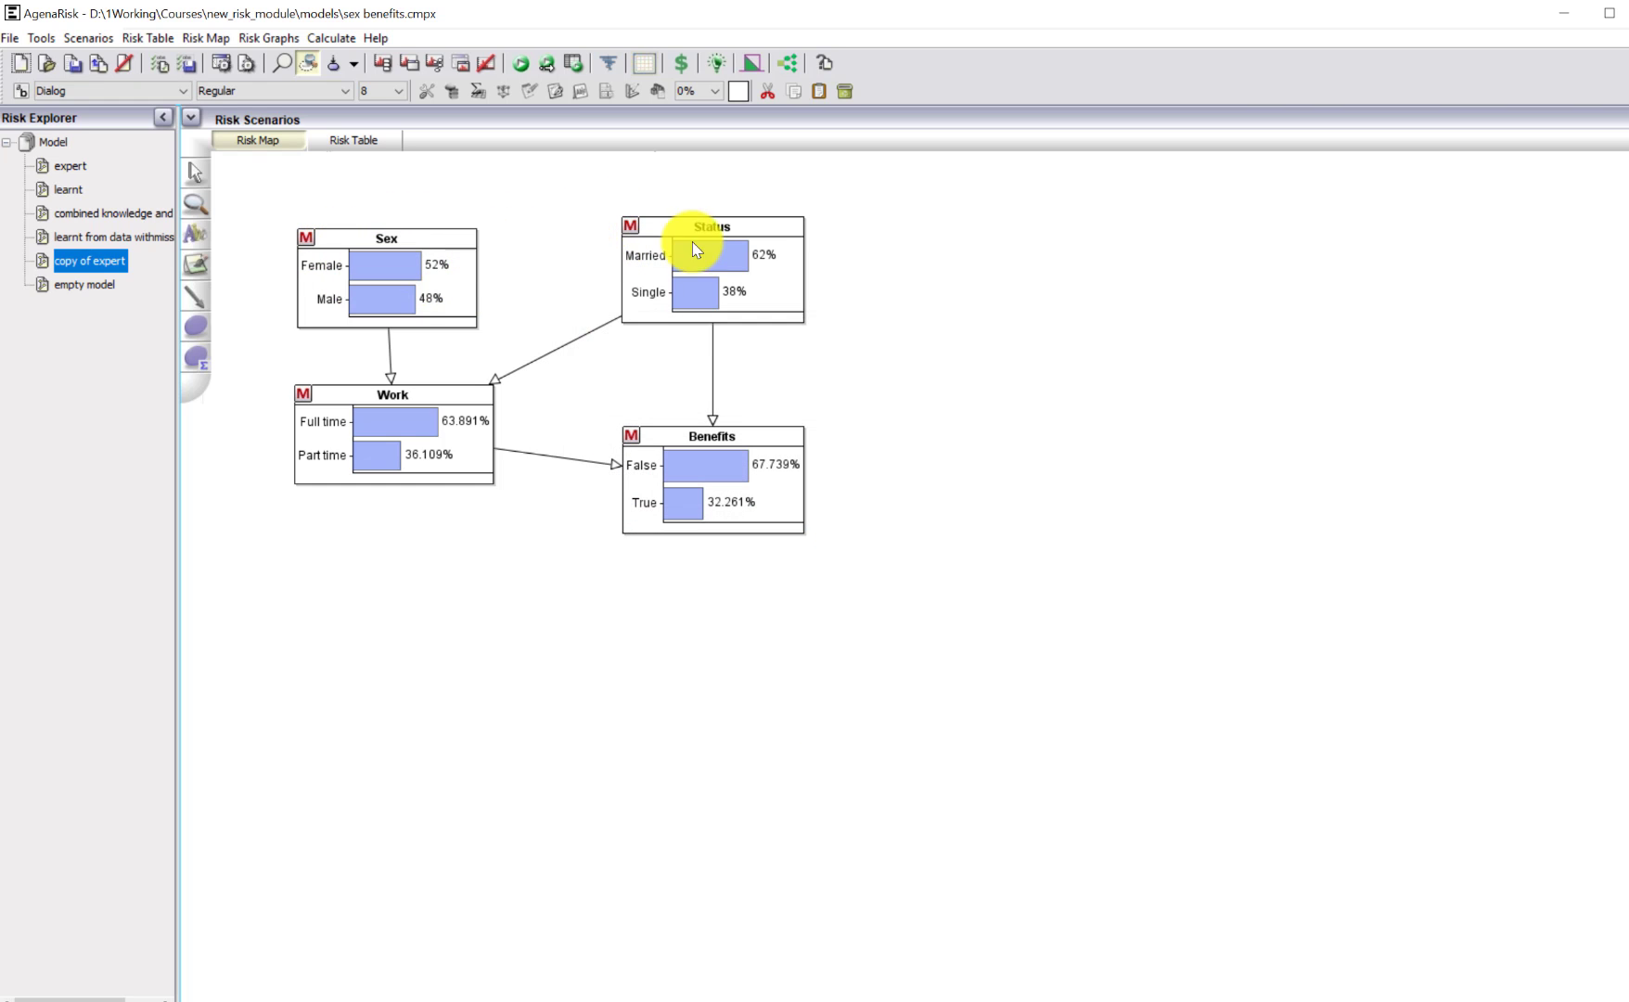
Examine the combined knowledge-and-data probability tables of the Work and Benefits nodes.
left_click(448, 425)
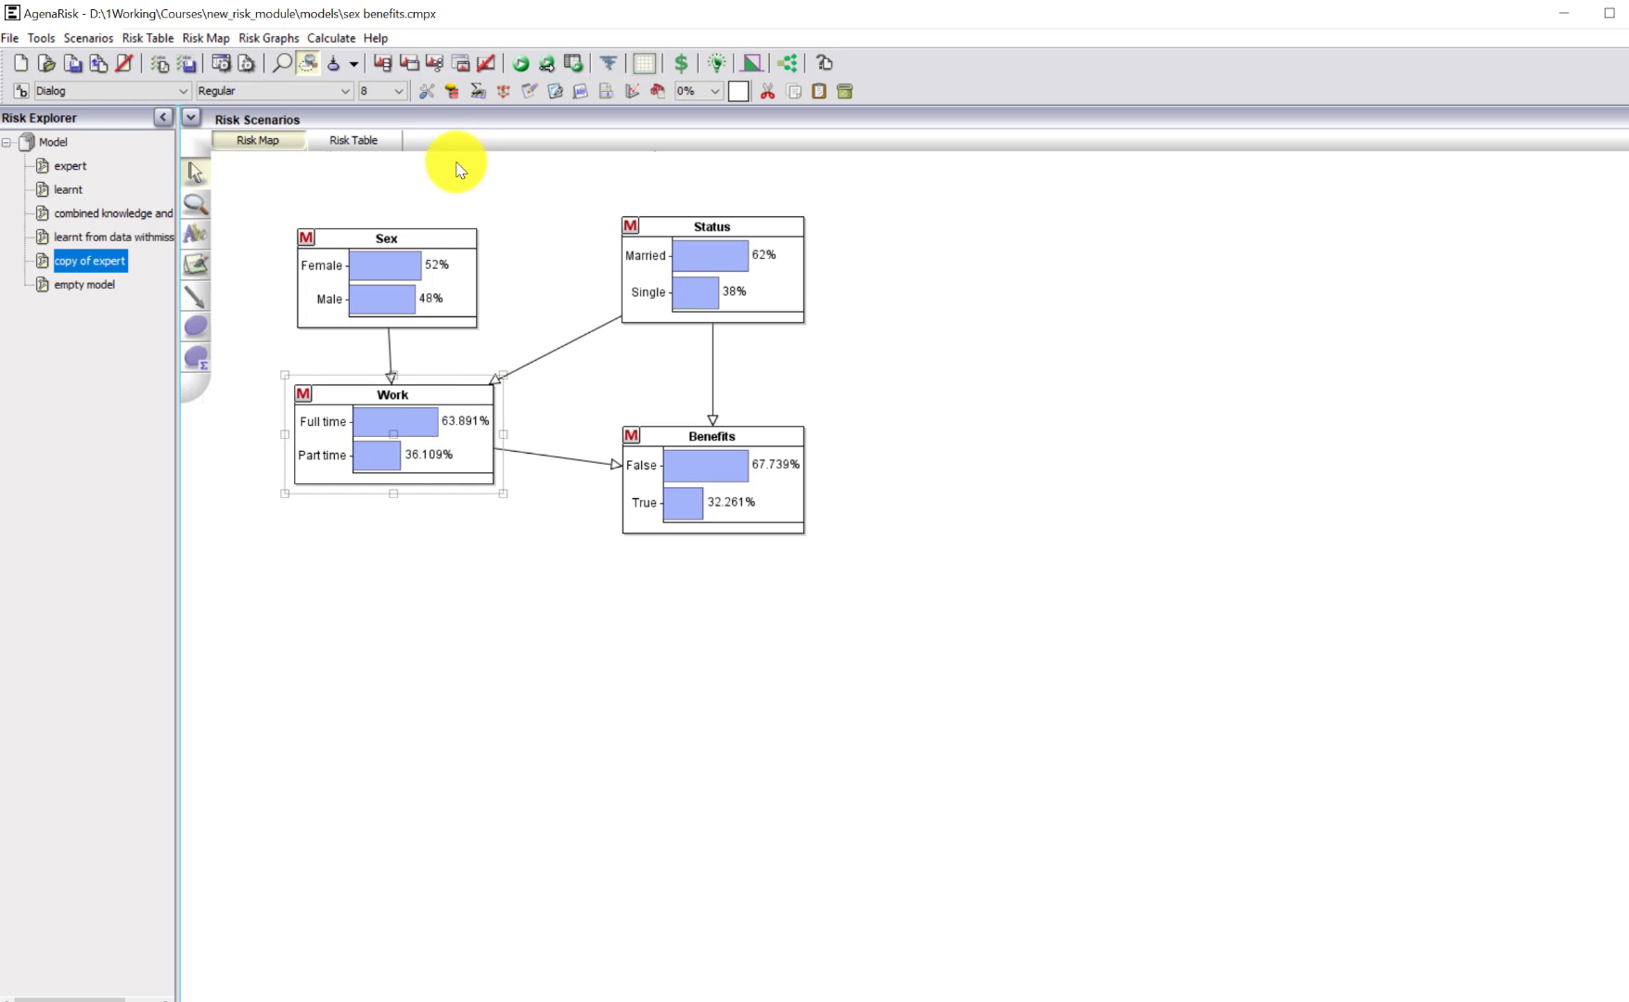
left_click(475, 93)
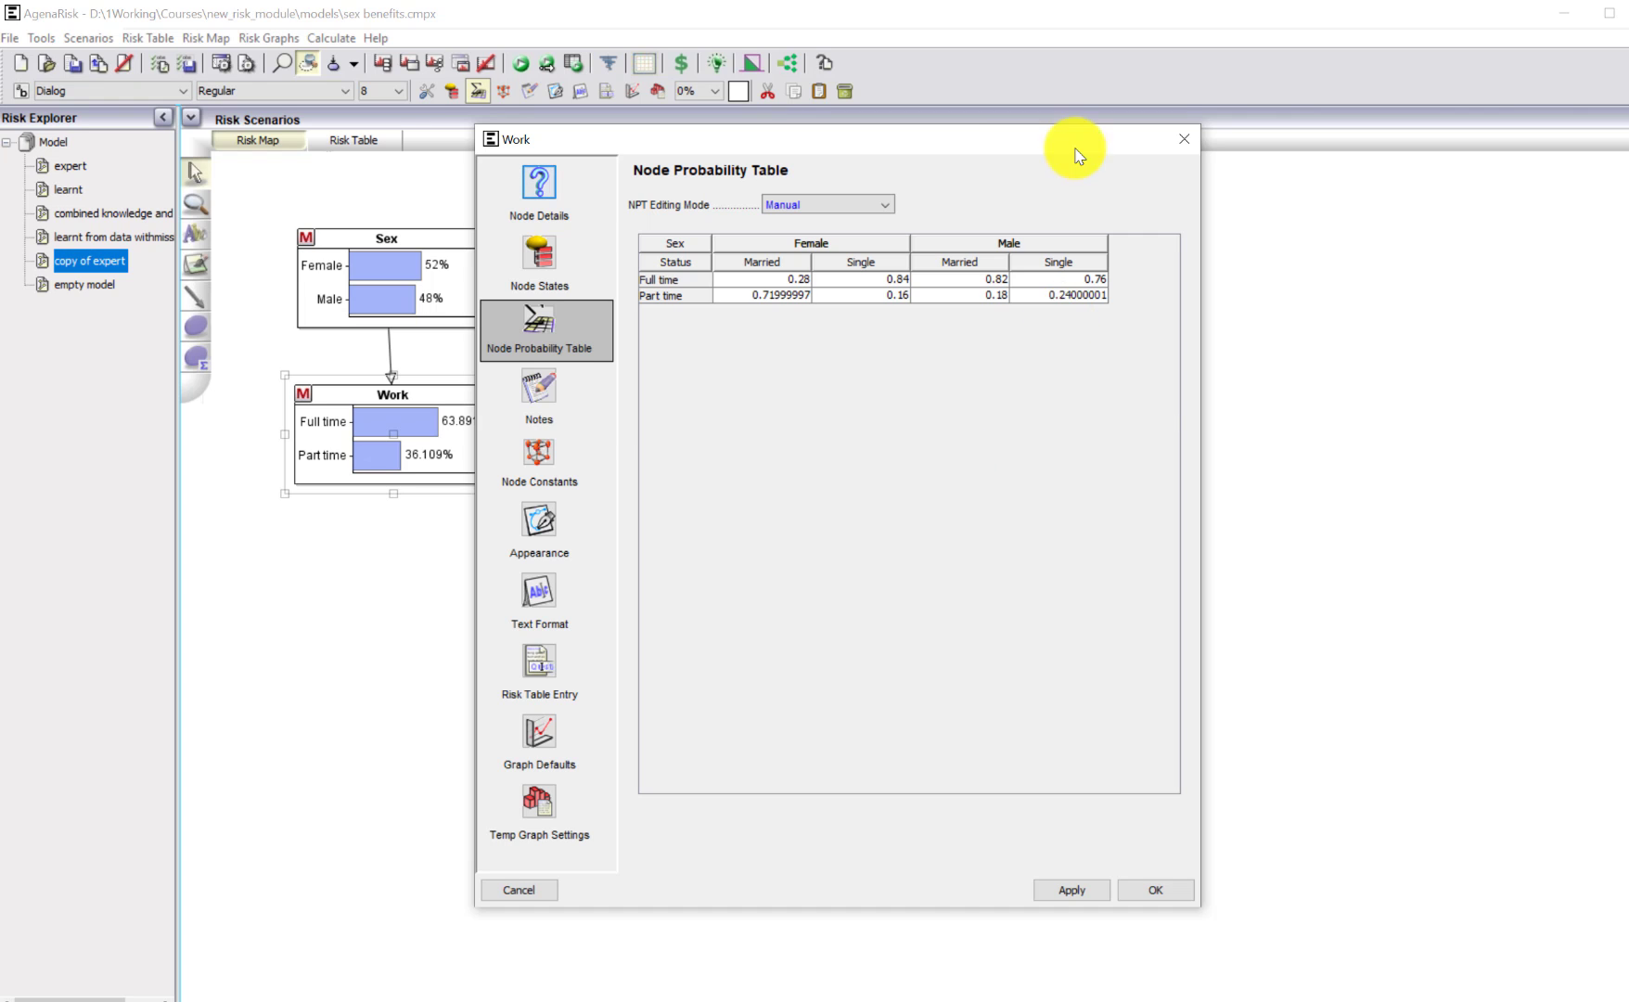
left_click(1184, 139)
left_click(771, 503)
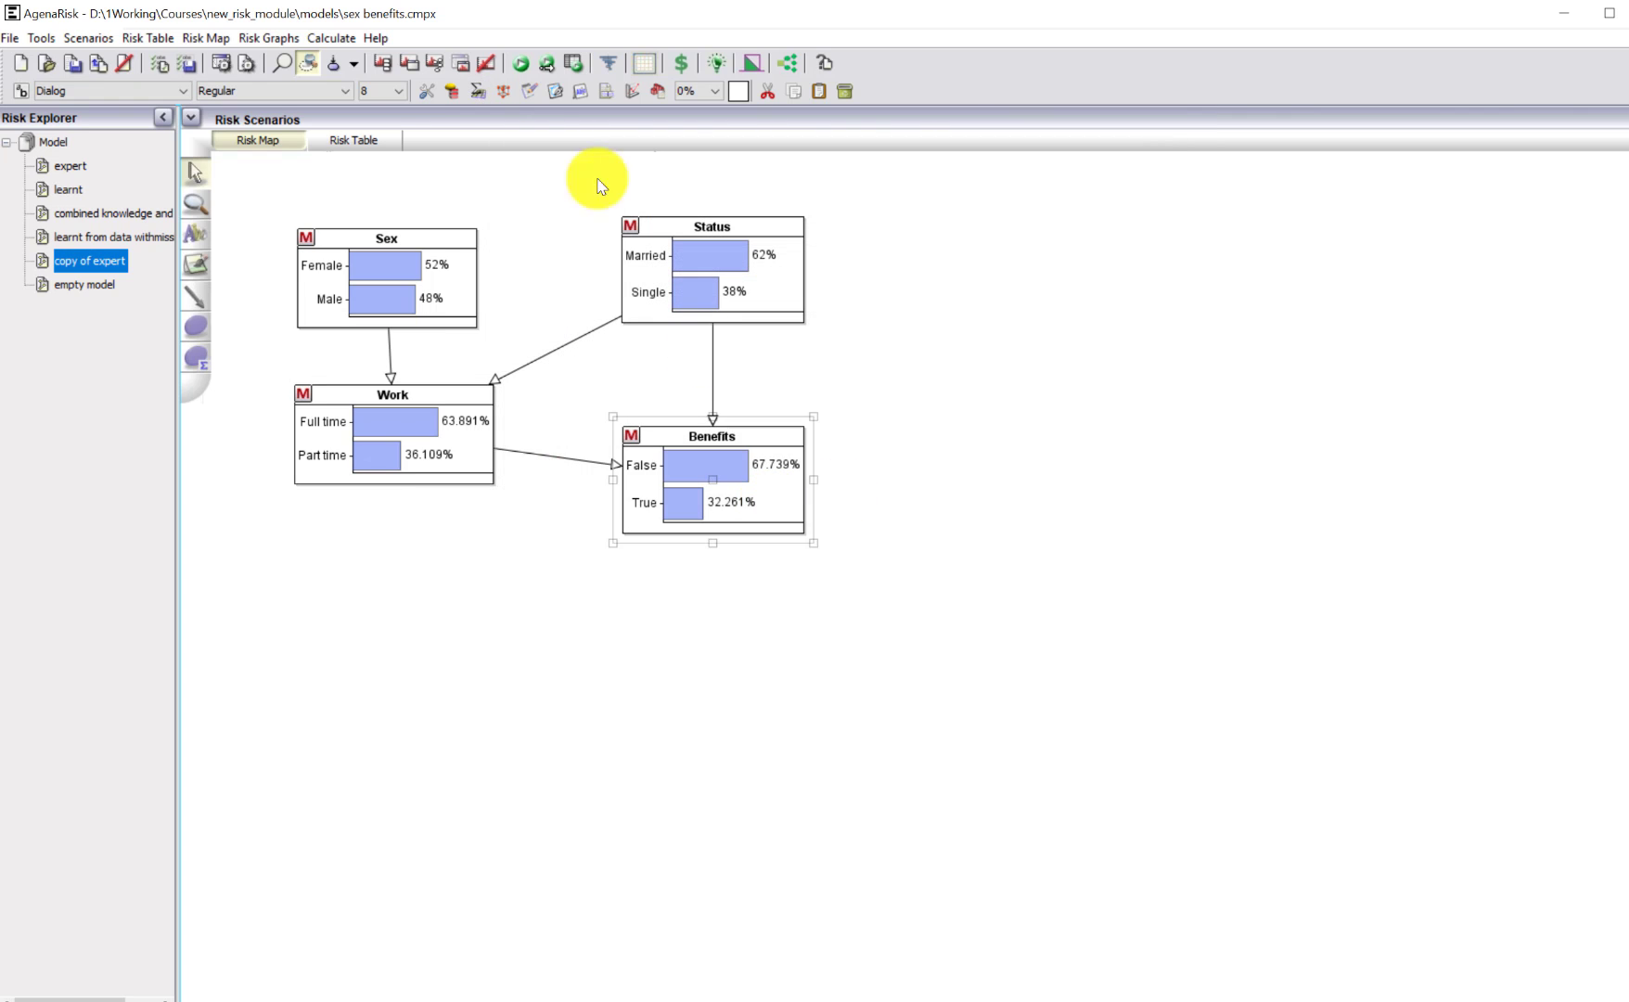
left_click(478, 90)
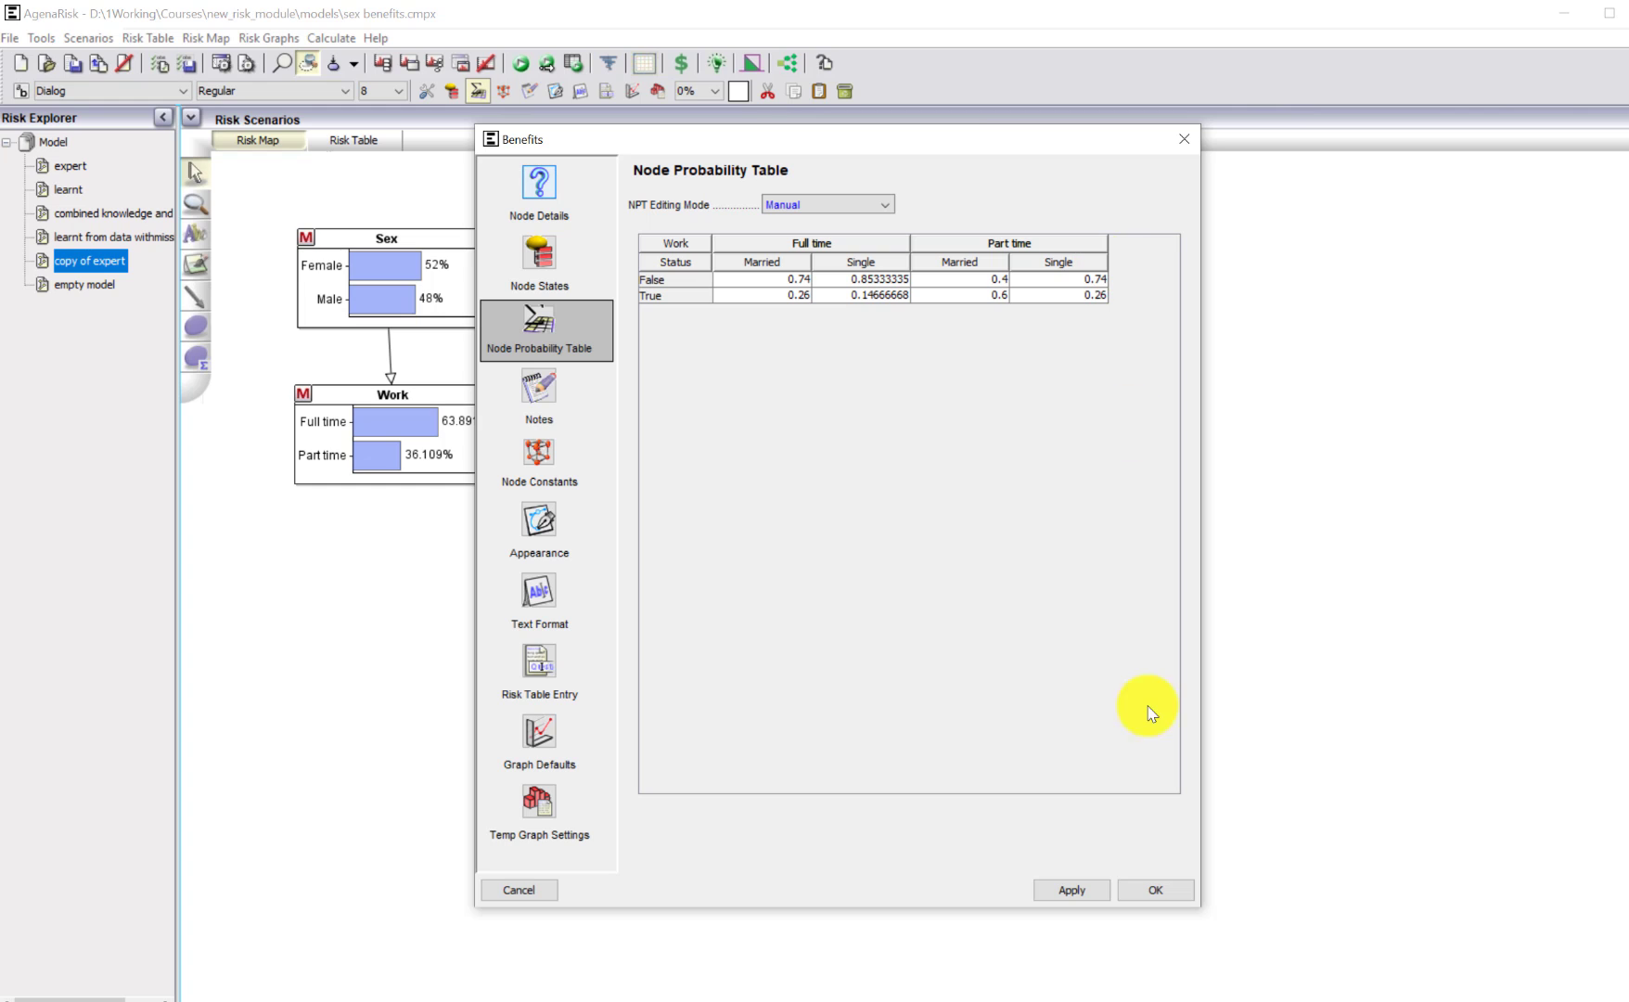
left_click(1155, 890)
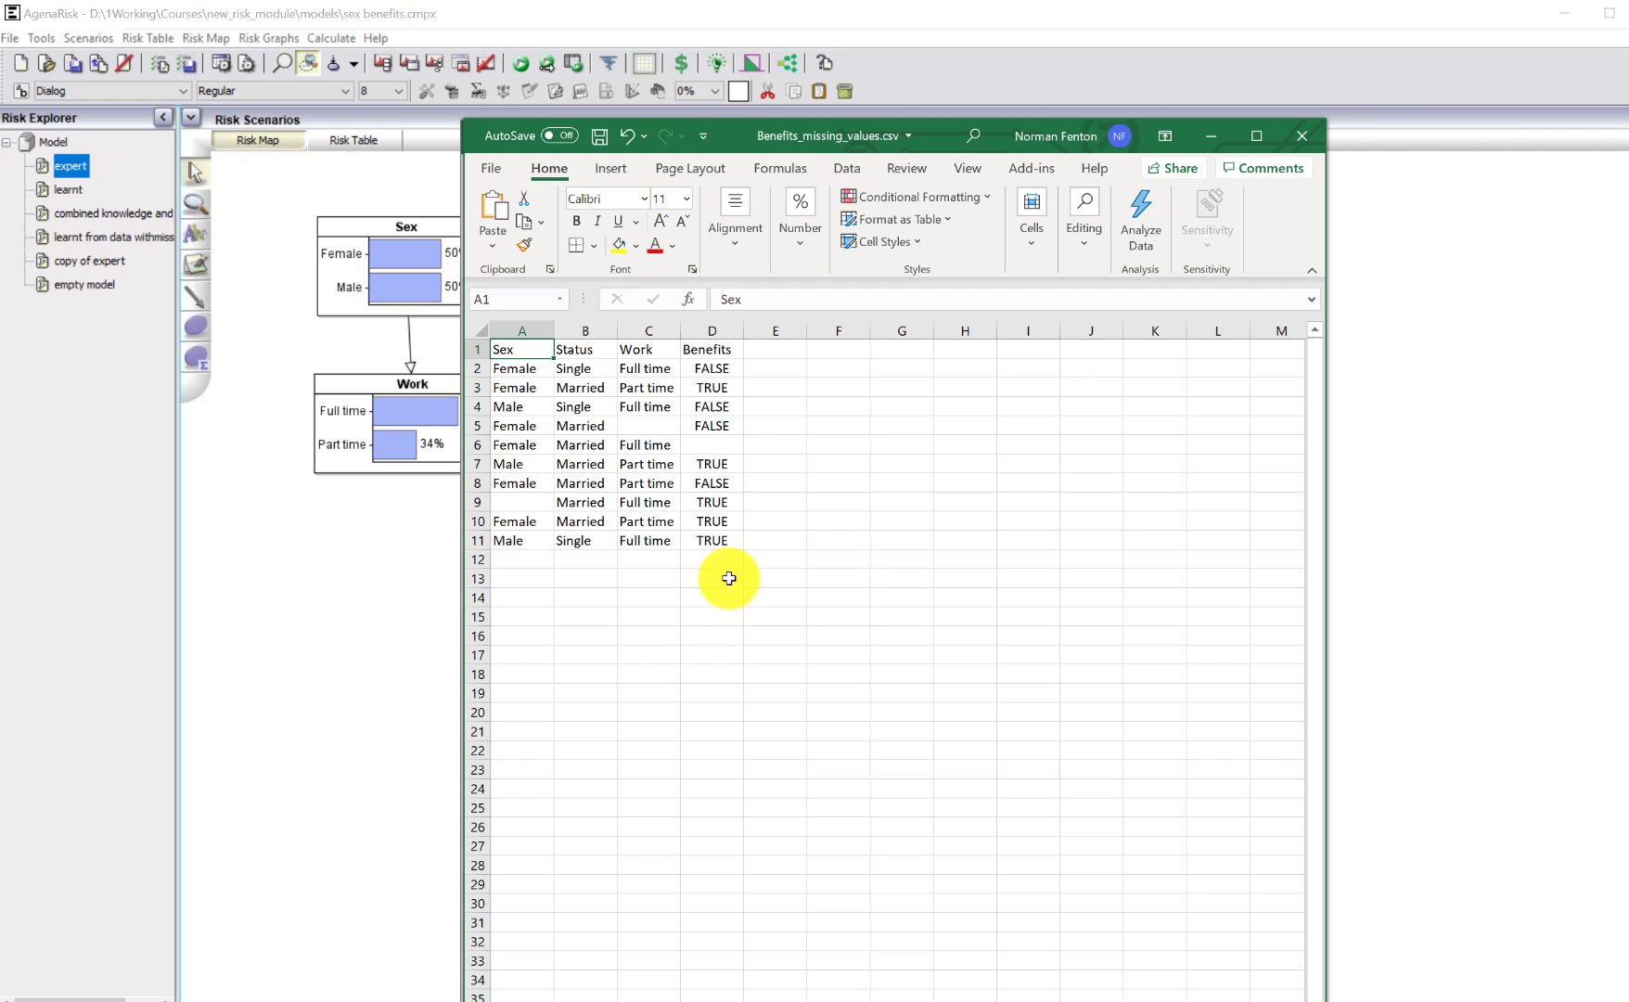
Switch to AgenaRisk and load Benefits_missing_values.csv as learning data for the "expert" model, treating empty strings as missing values.
left_click(431, 742)
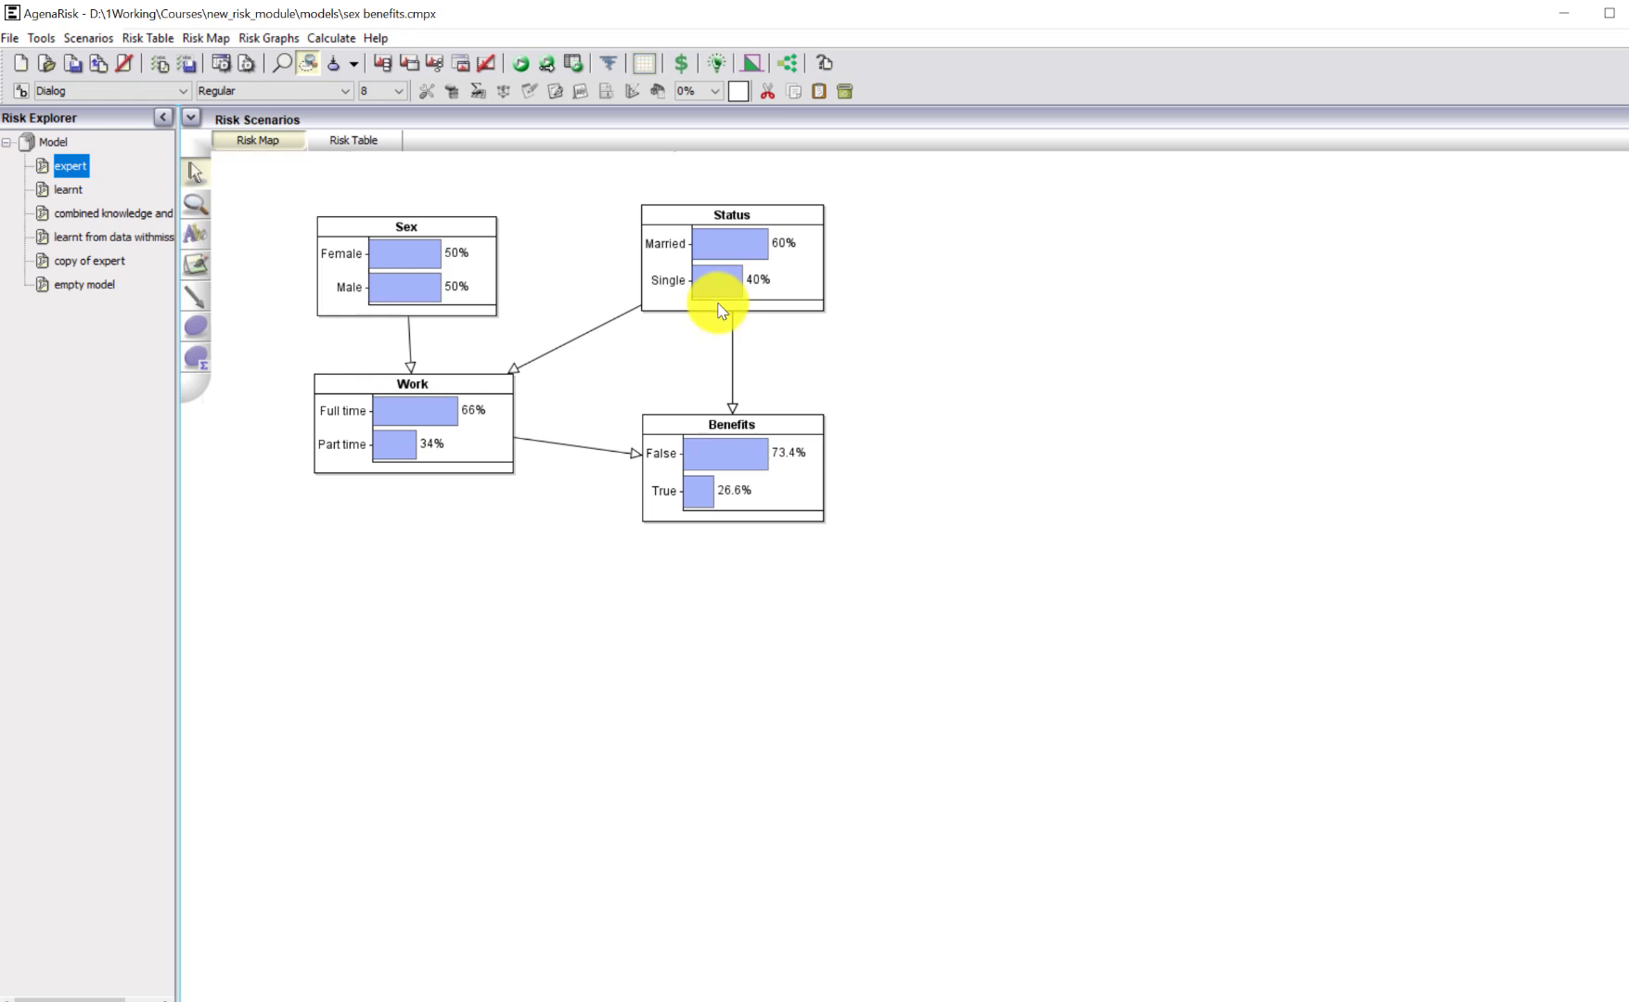
left_click(711, 63)
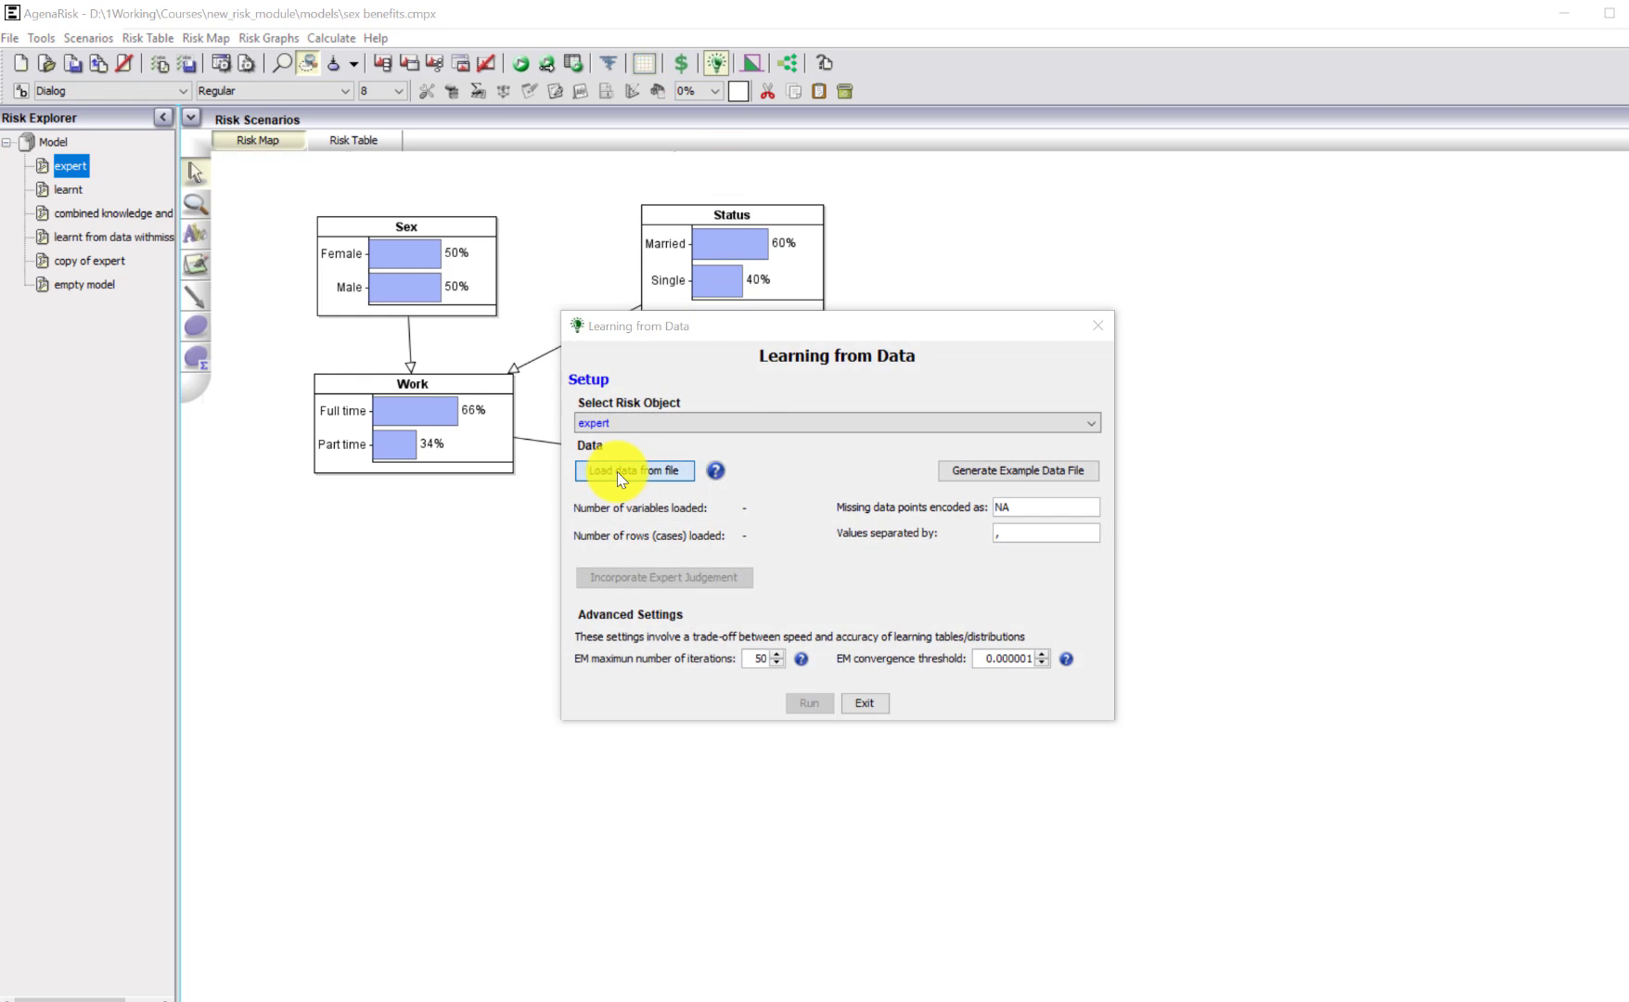
left_click(617, 473)
left_click(742, 415)
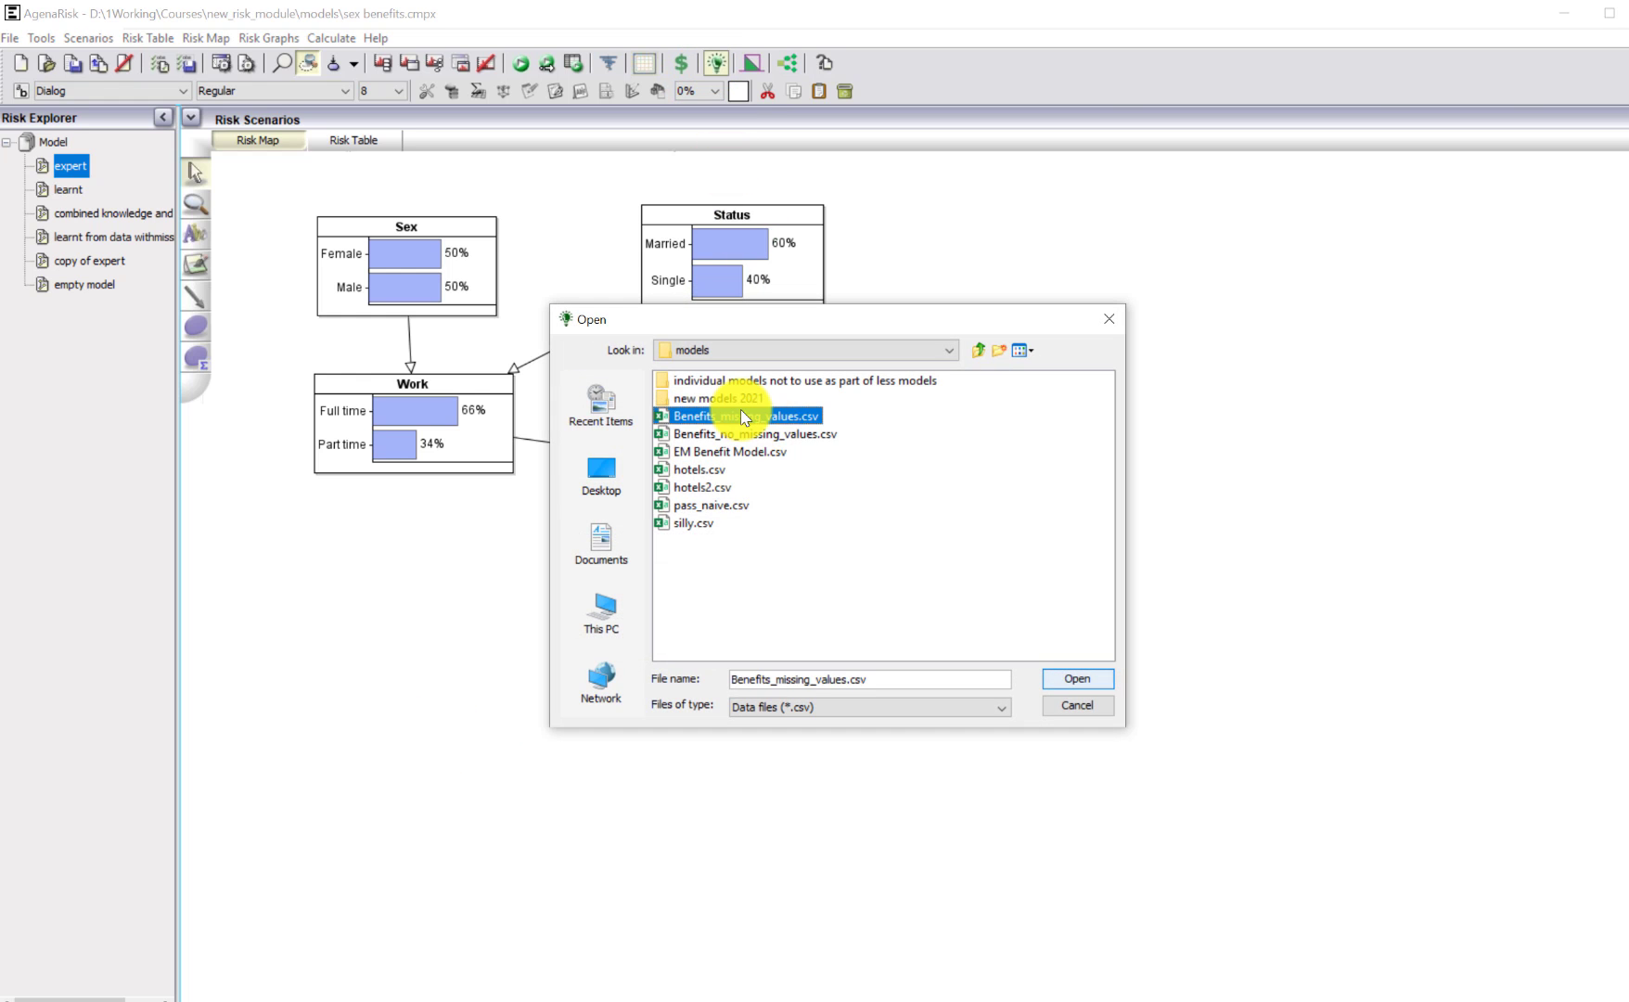
left_click(1067, 676)
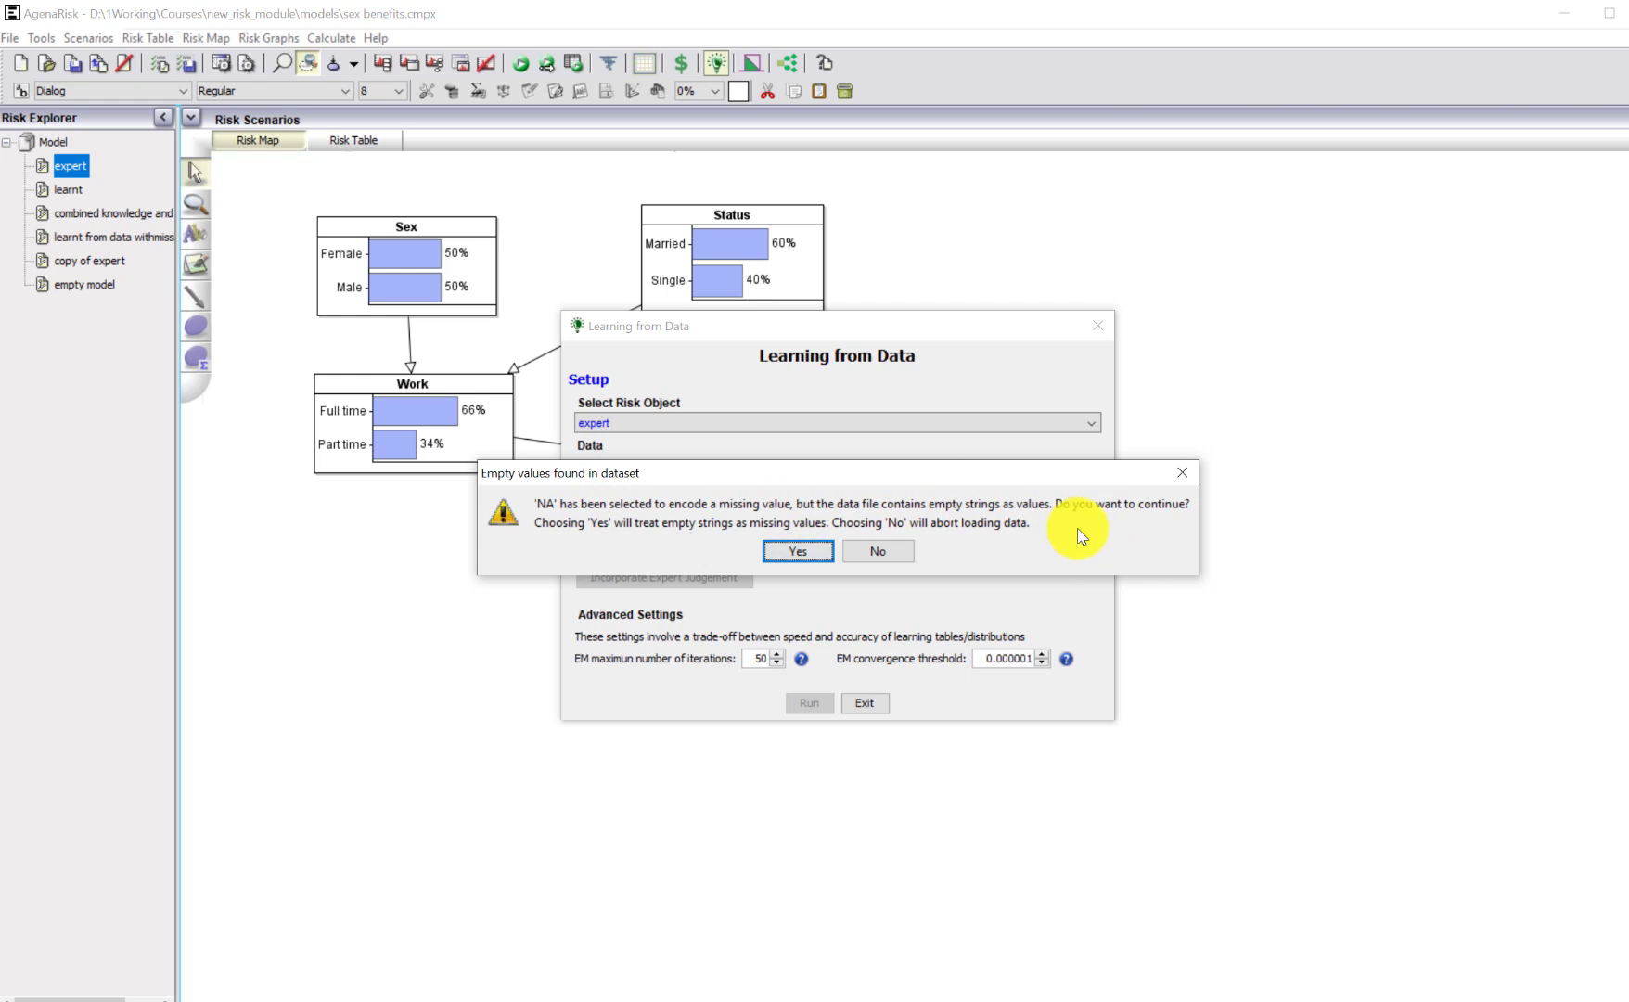
left_click(797, 557)
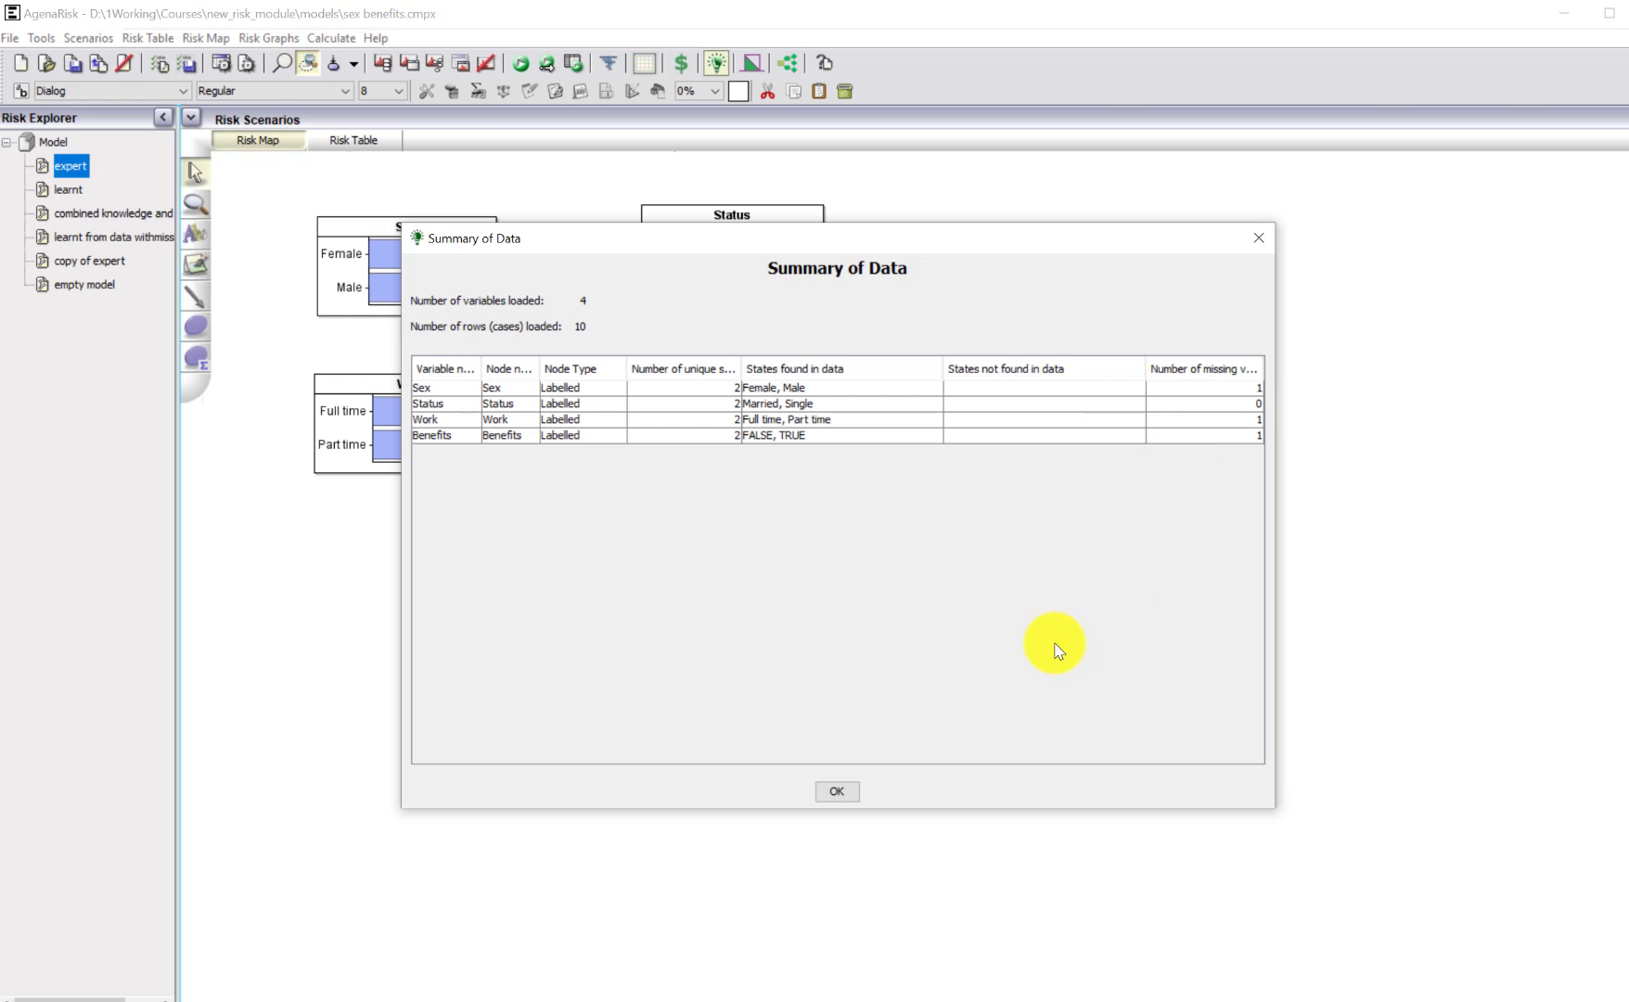
left_click(835, 792)
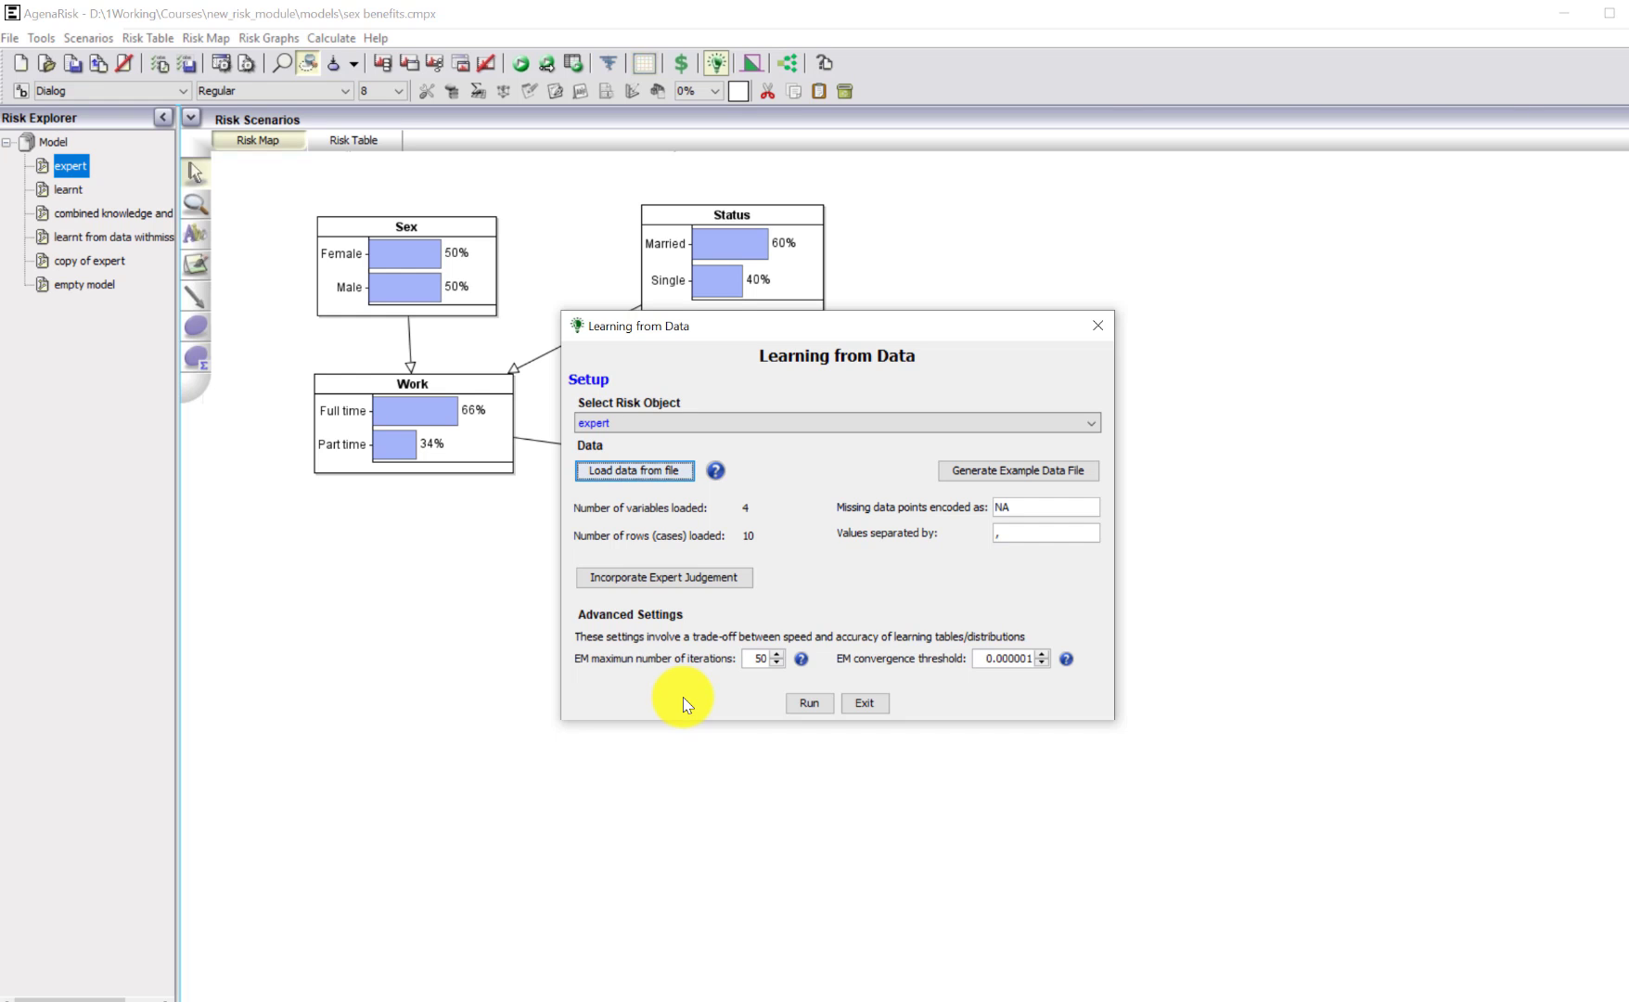
Incorporate expert judgement with the data weight reset to 25% for all nodes, and run the learning on the "expert" model.
left_click(663, 577)
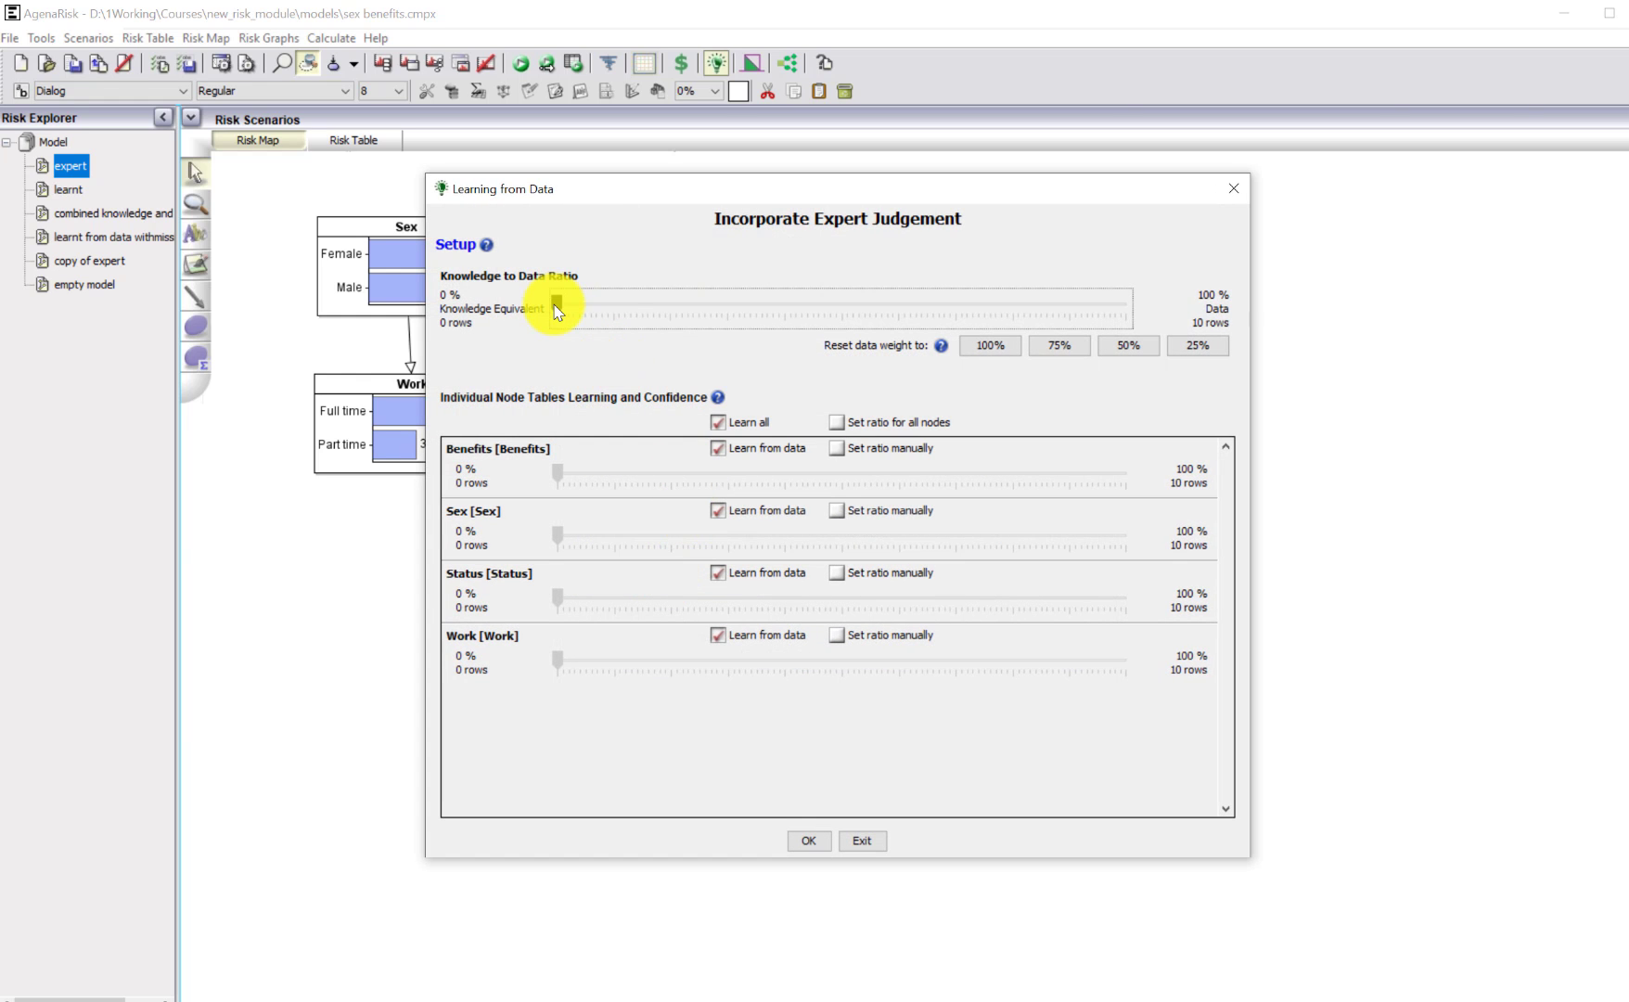
left_click(1043, 351)
left_click(1059, 358)
left_click(1197, 346)
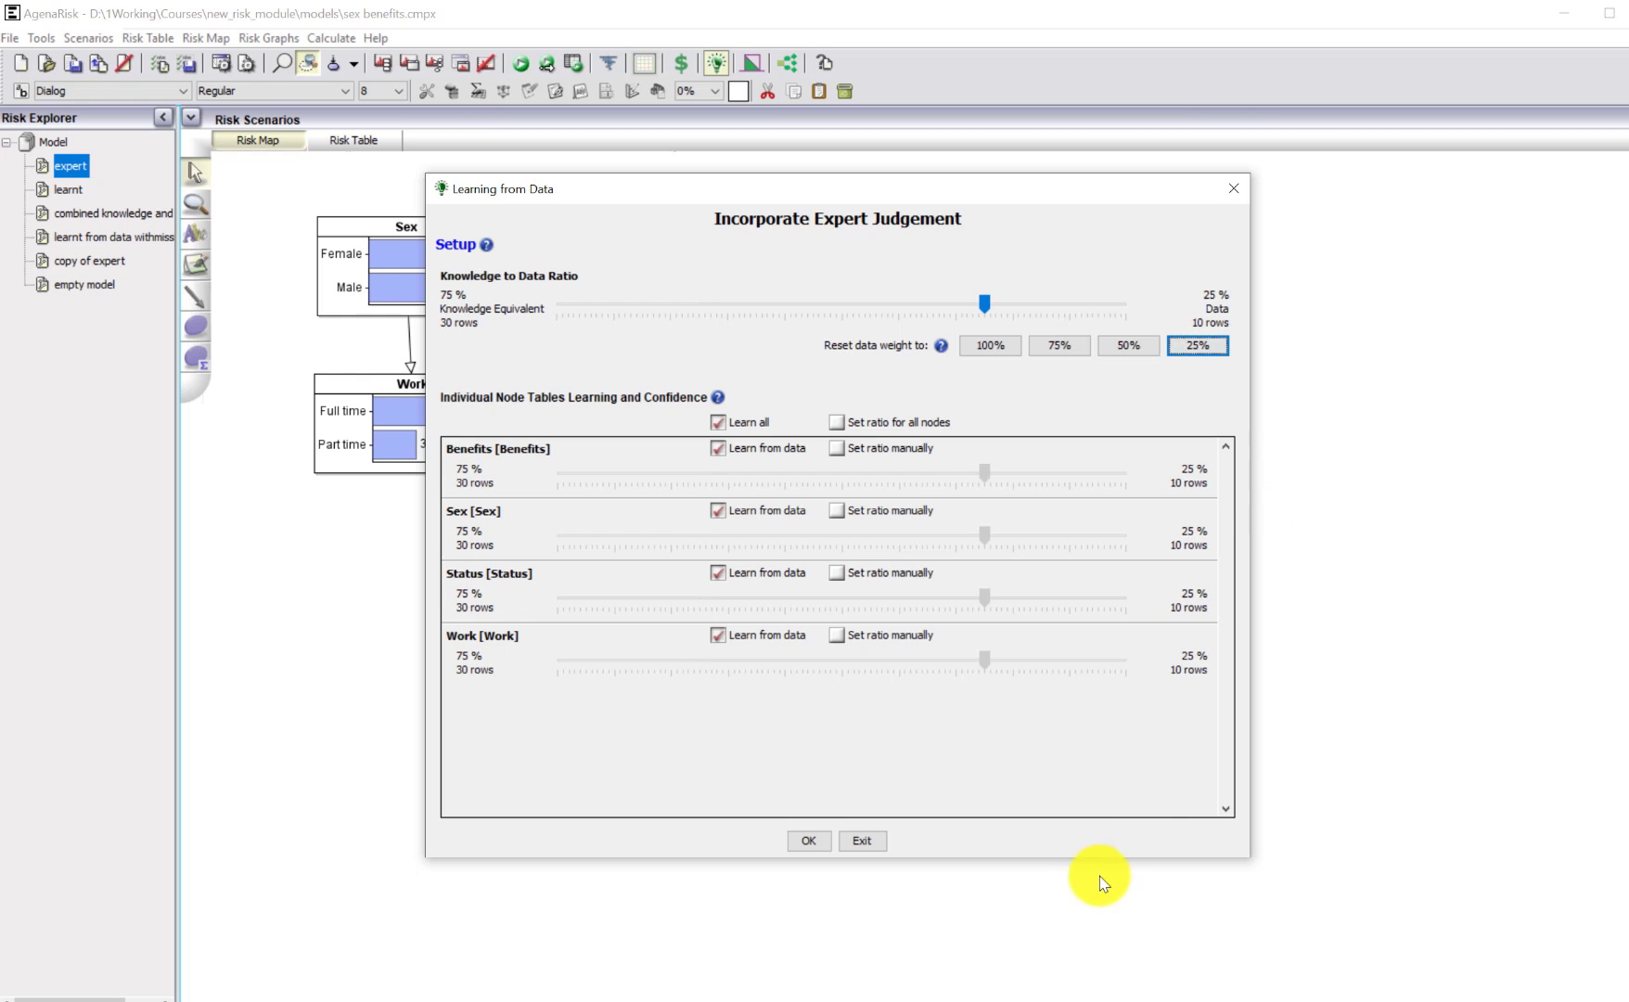
left_click(810, 839)
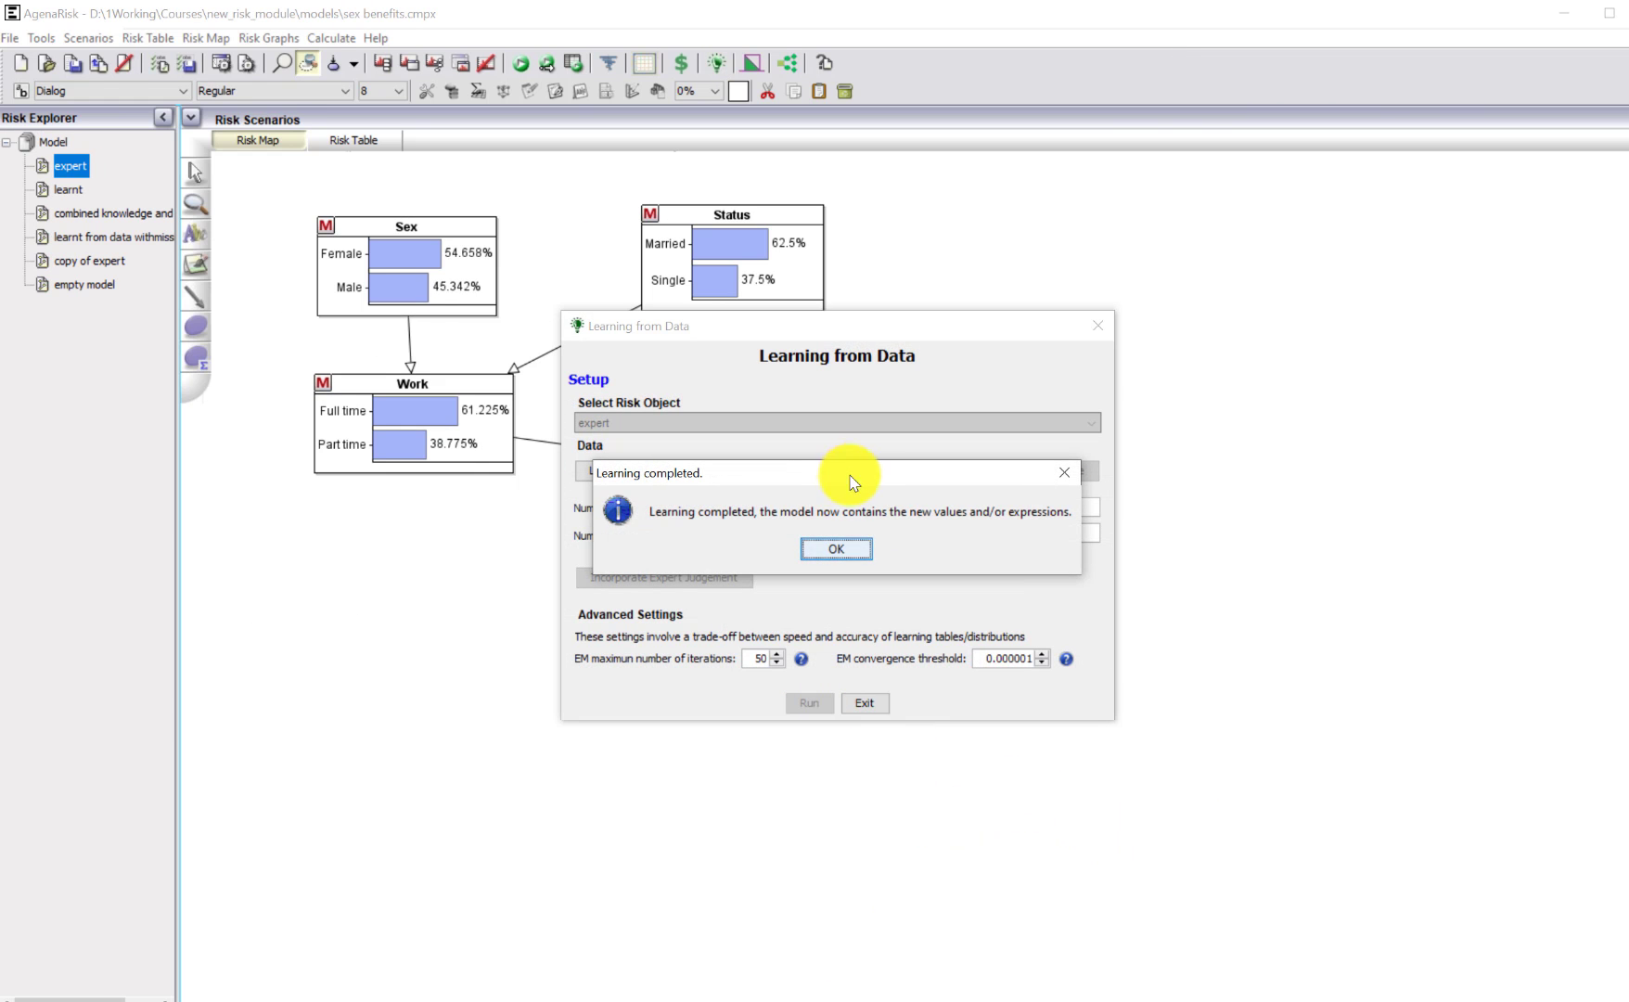
left_click(839, 553)
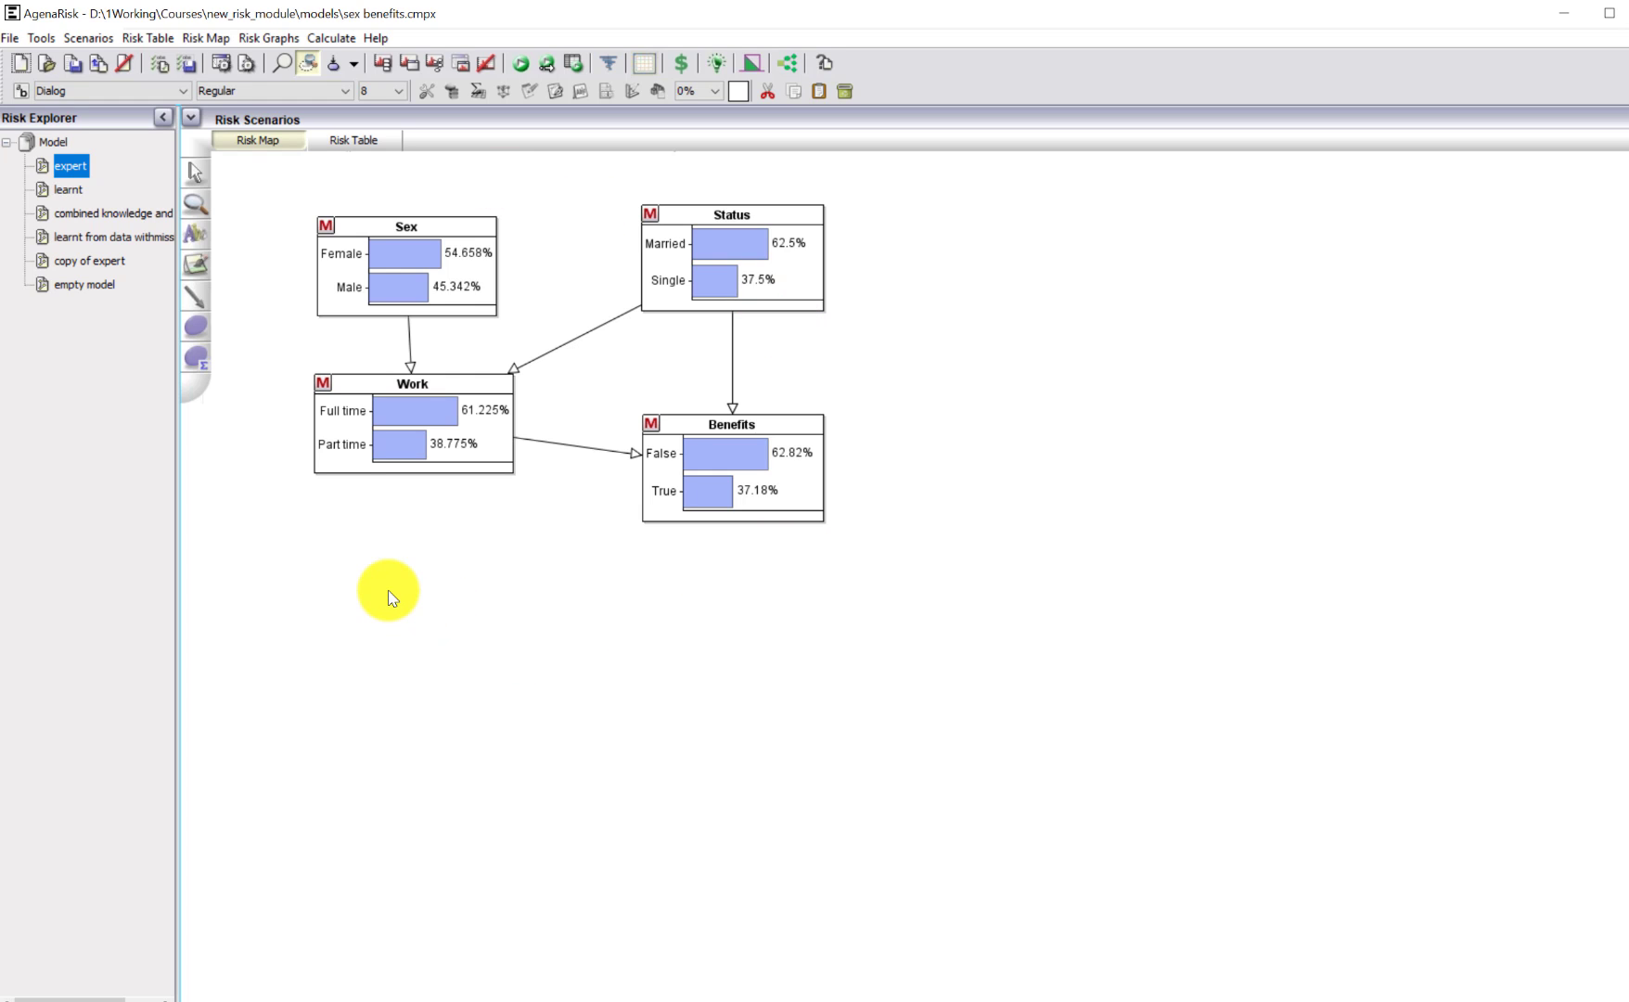
Compare the node probabilities of the combined knowledge and data model with those of the newly learnt "expert" model.
left_click(113, 213)
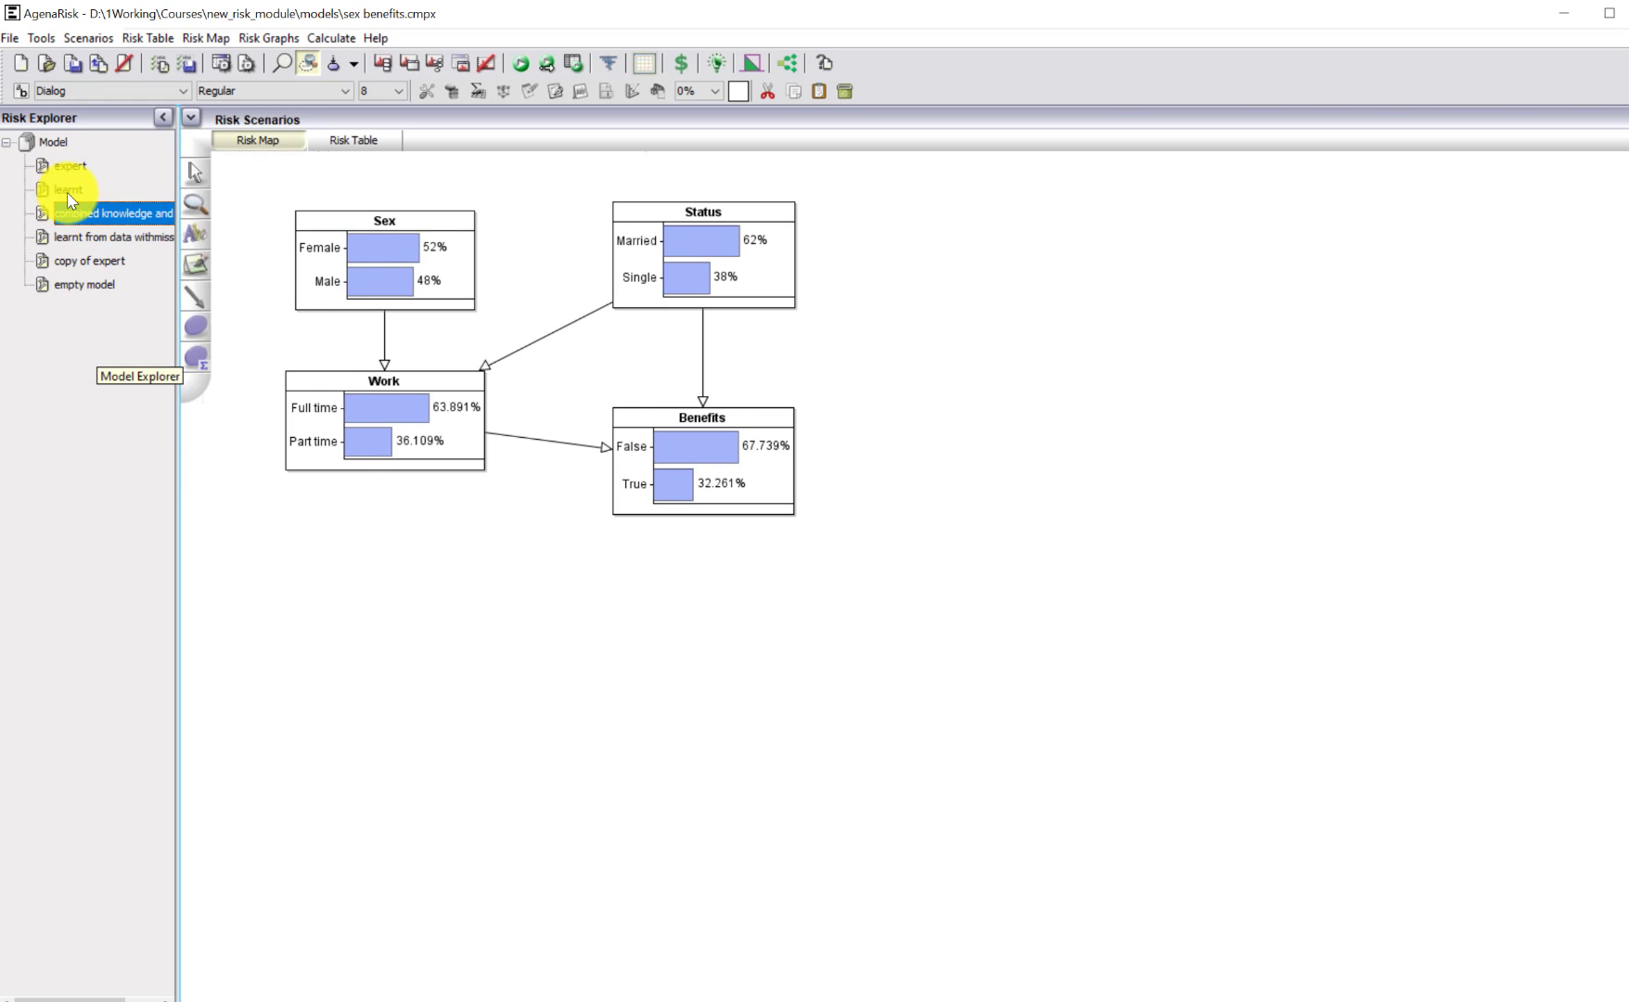
left_click(69, 167)
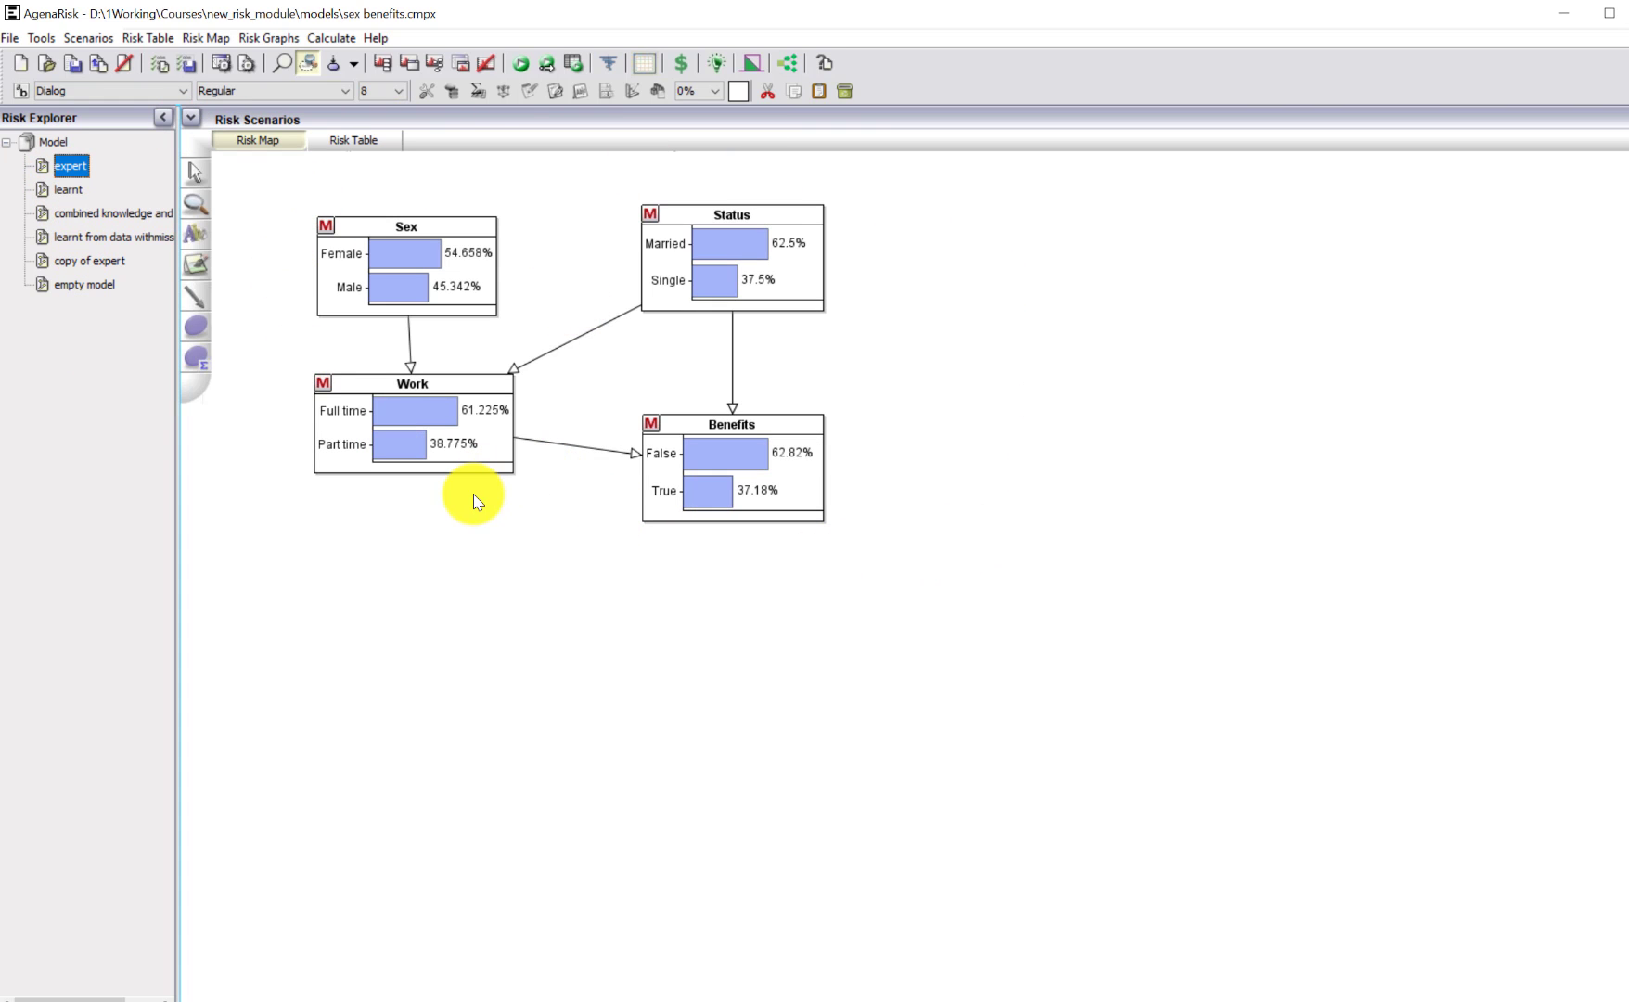